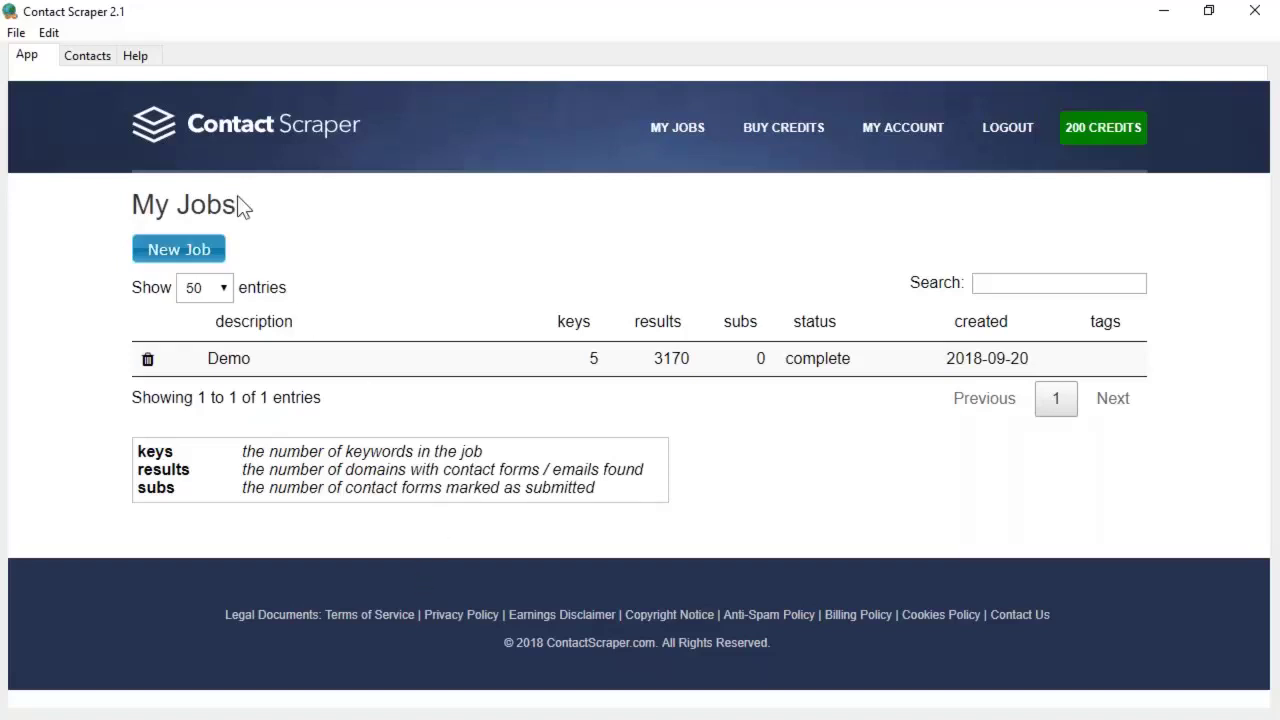
Load the Demo job's domains, with trust and refdoms figures, into the Contacts table.
{"action": "left_click", "coordinate": [88, 56]}
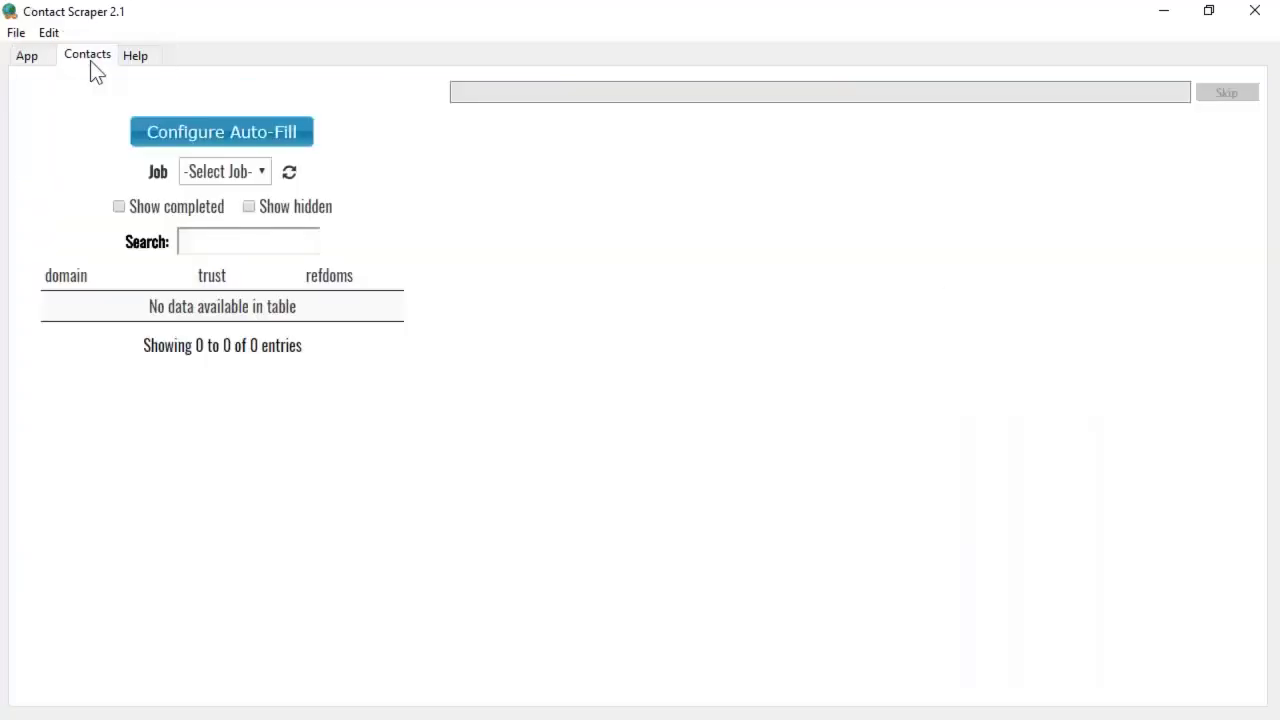
{"action": "left_click", "coordinate": [263, 172]}
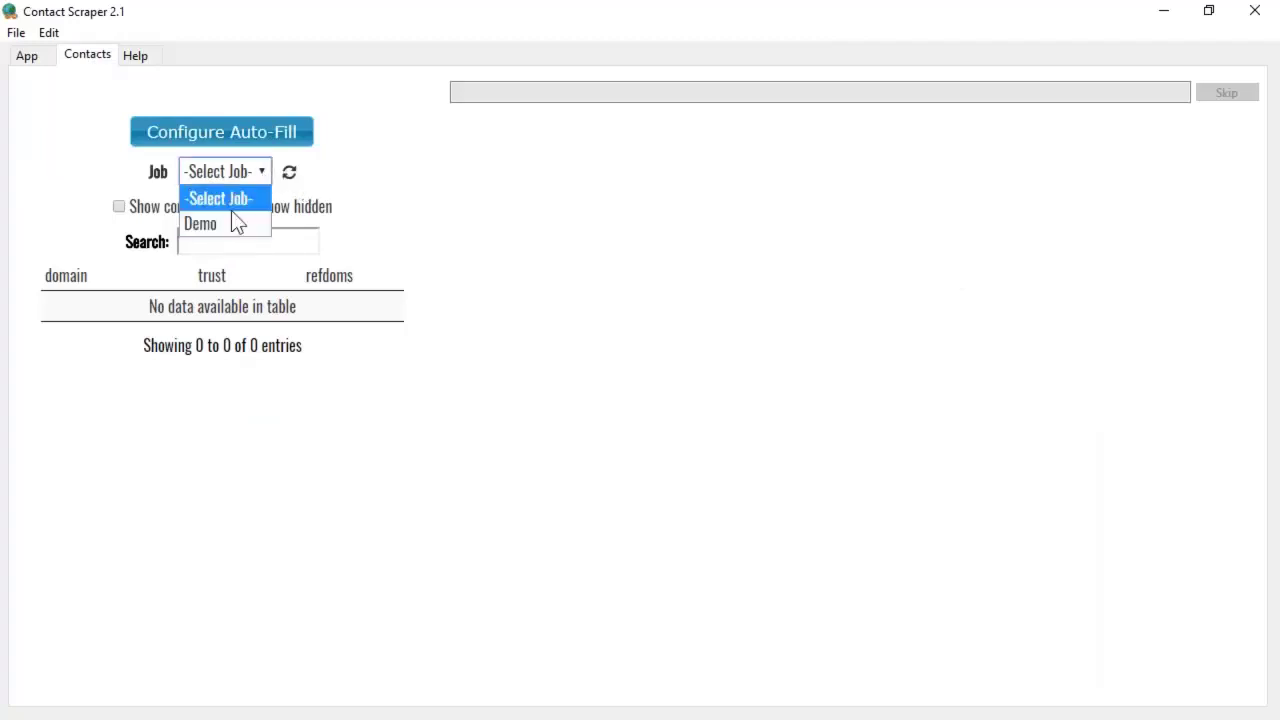
{"action": "left_click", "coordinate": [229, 222]}
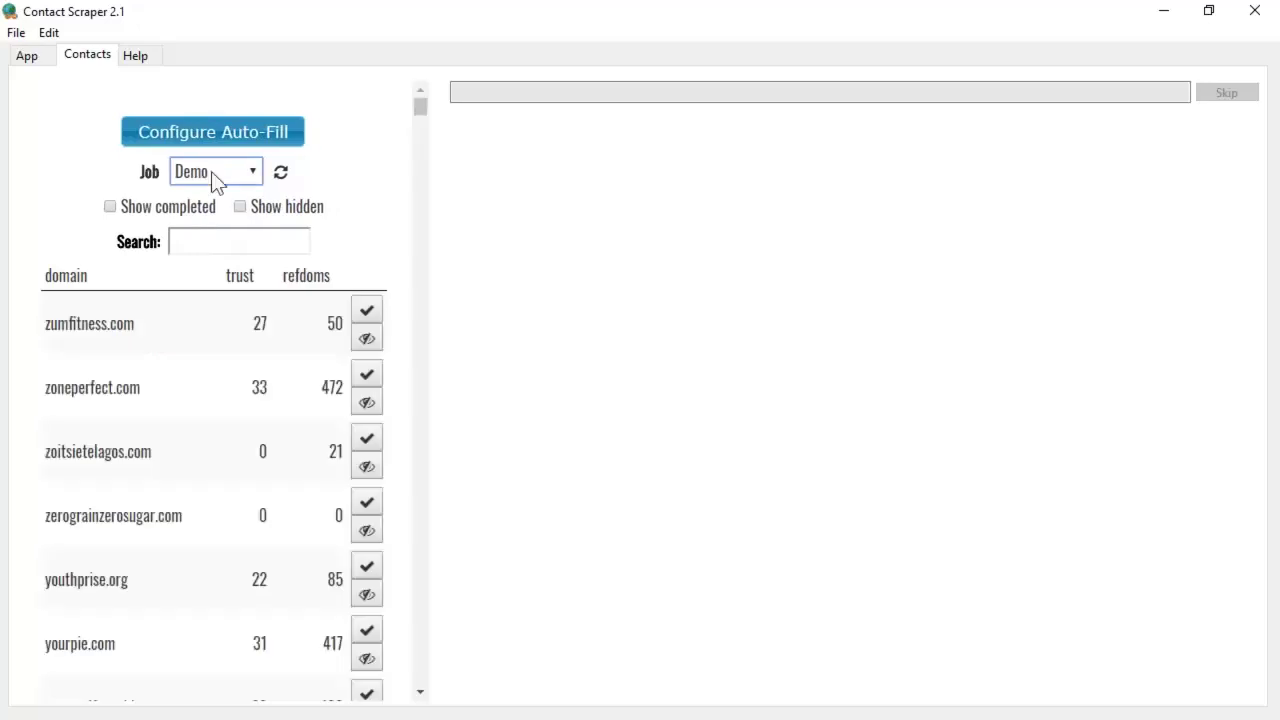
{"action": "left_click_drag", "start_coordinate": [419, 113], "coordinate": [426, 80]}
Enter the sender's first and last name in the auto-fill details form.
{"action": "left_click", "coordinate": [207, 138]}
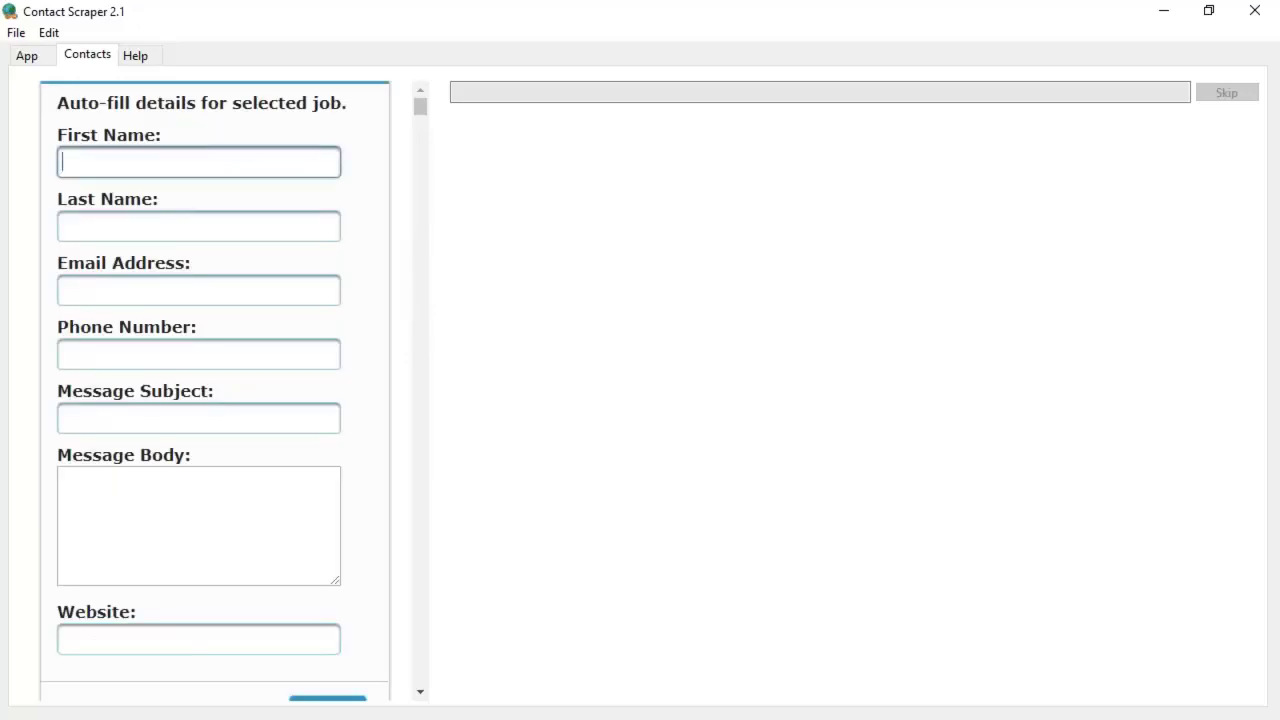
{"action": "type", "text": "Amin Motin"}
{"action": "key", "text": "Tab"}
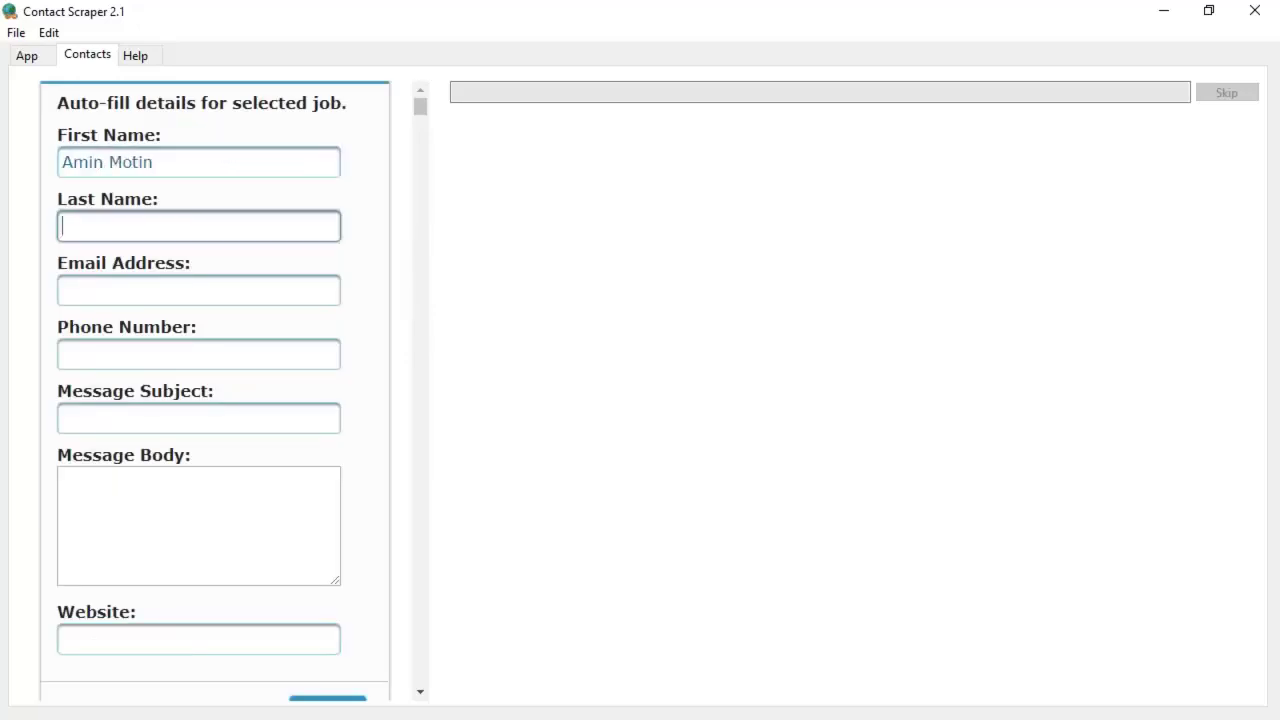
{"action": "key", "text": "shift+Tab"}
{"action": "key", "text": "End"}
{"action": "key", "text": "BackSpace"}
{"action": "key", "text": "BackSpace"}
{"action": "key", "text": "BackSpace"}
{"action": "key", "text": "BackSpace"}
{"action": "key", "text": "BackSpace"}
{"action": "key", "text": "BackSpace"}
{"action": "key", "text": "Tab"}
{"action": "type", "text": "Motin"}
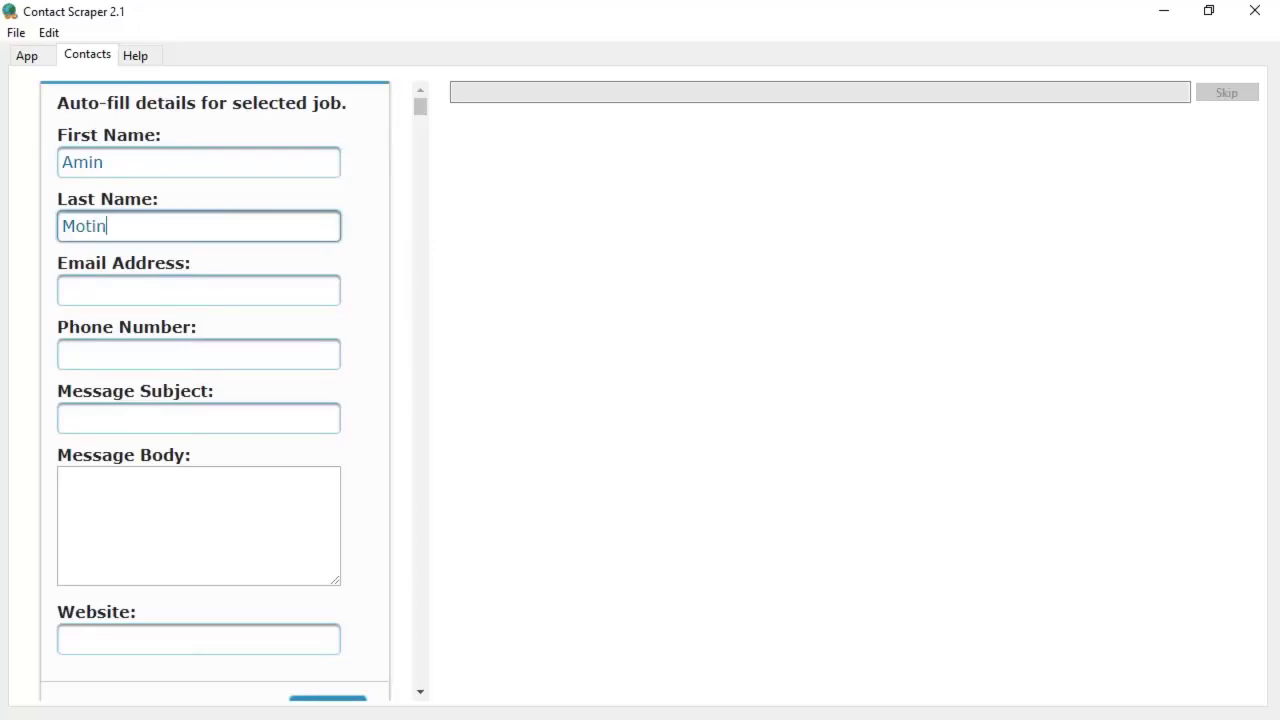
Fill in the sender's e-mail address and the subject 'Hi, just saw your site'.
{"action": "key", "text": "Tab"}
{"action": "type", "text": "mymail"}
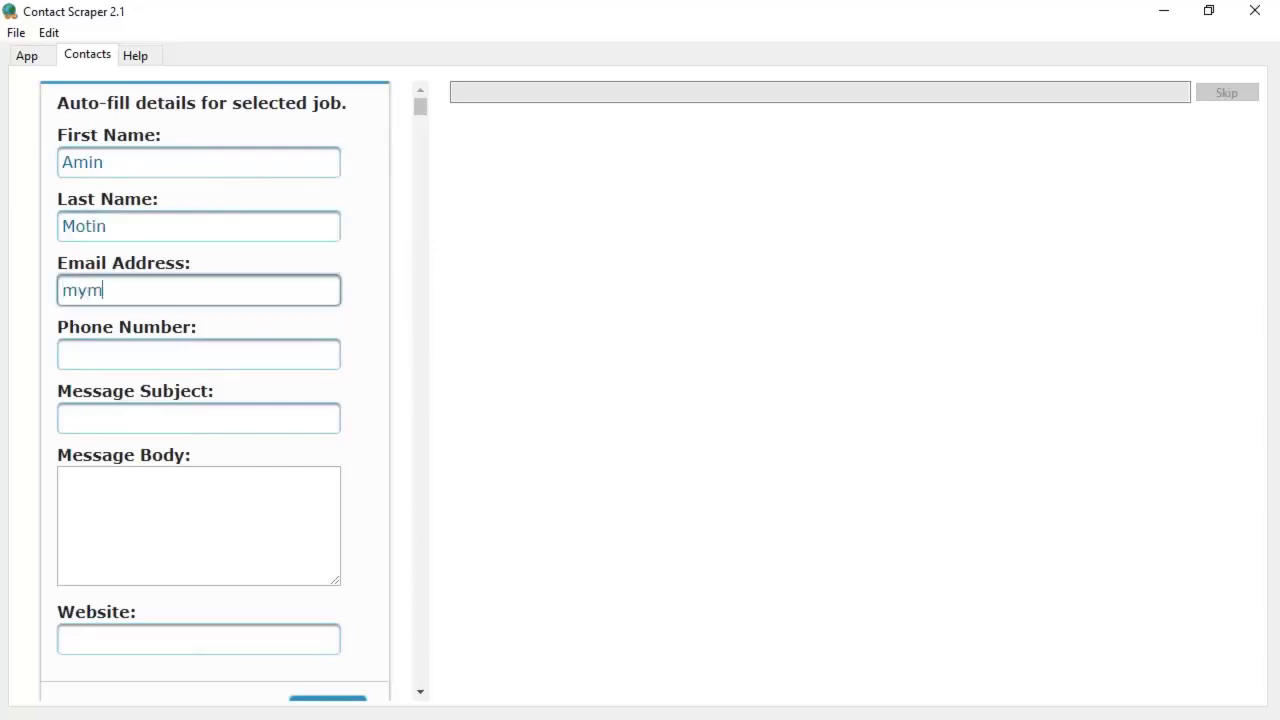
{"action": "key", "text": "BackSpace"}
{"action": "key", "text": "BackSpace"}
{"action": "key", "text": "BackSpace"}
{"action": "key", "text": "BackSpace"}
{"action": "type", "text": "email"}
{"action": "key", "text": "Tab"}
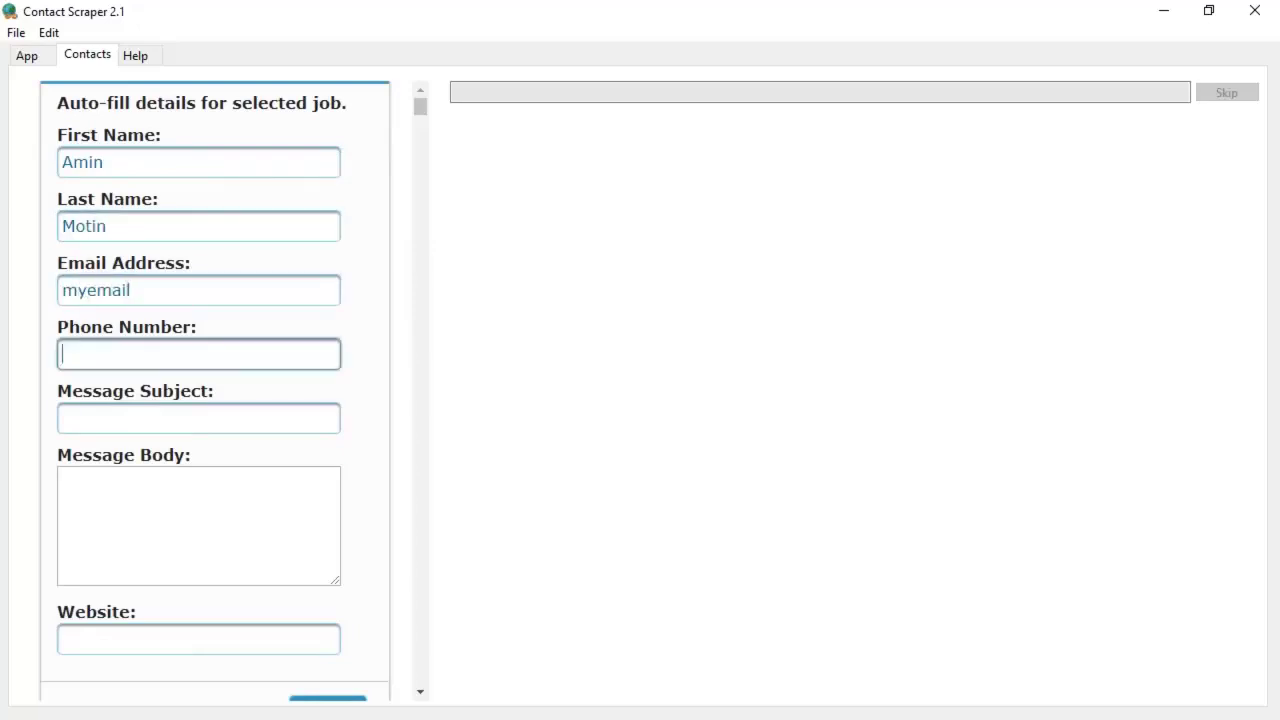
{"action": "key", "text": "Tab"}
{"action": "type", "text": "Hi, just a"}
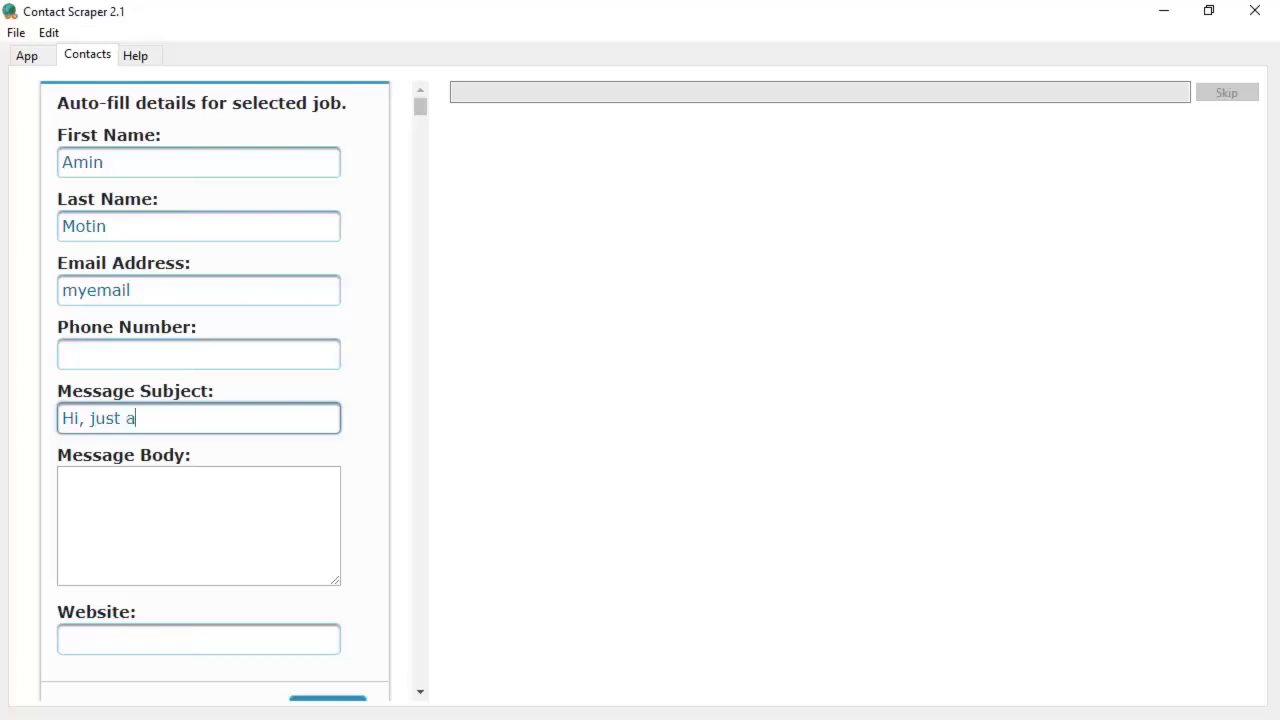
{"action": "key", "text": "BackSpace"}
{"action": "type", "text": "saw your site"}
{"action": "key", "text": "Tab"}
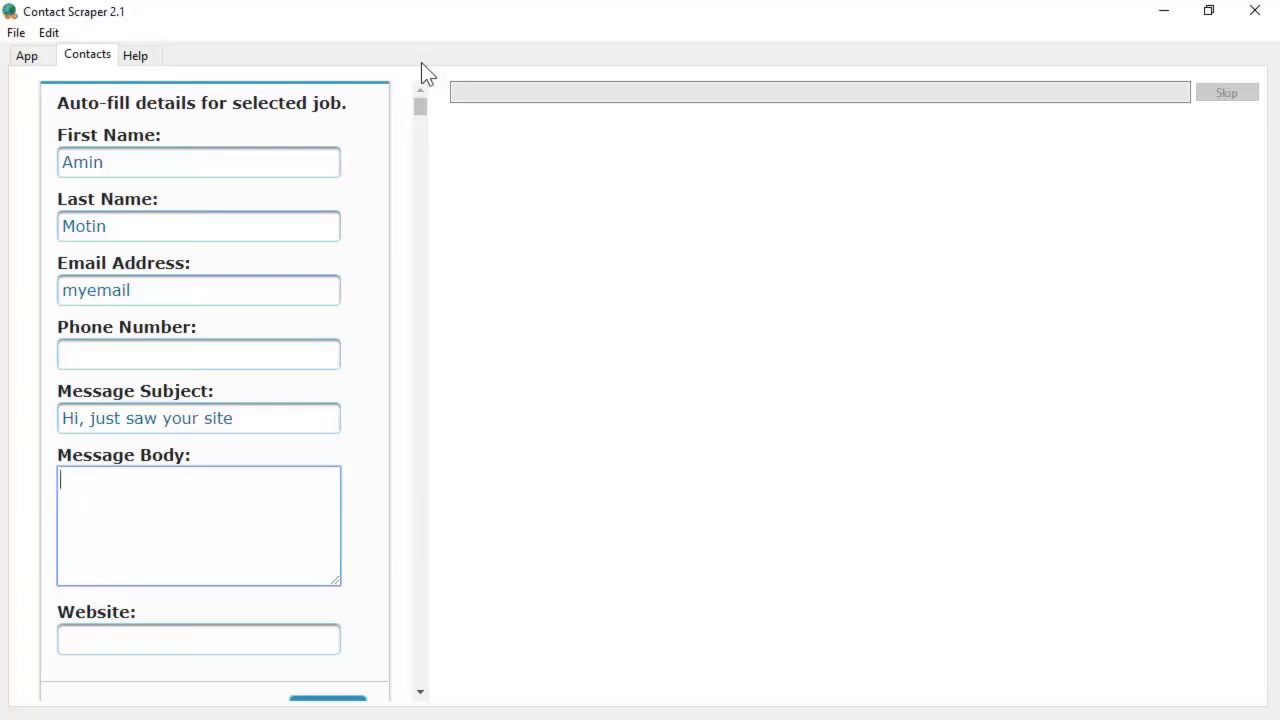
{"action": "left_click", "coordinate": [152, 636]}
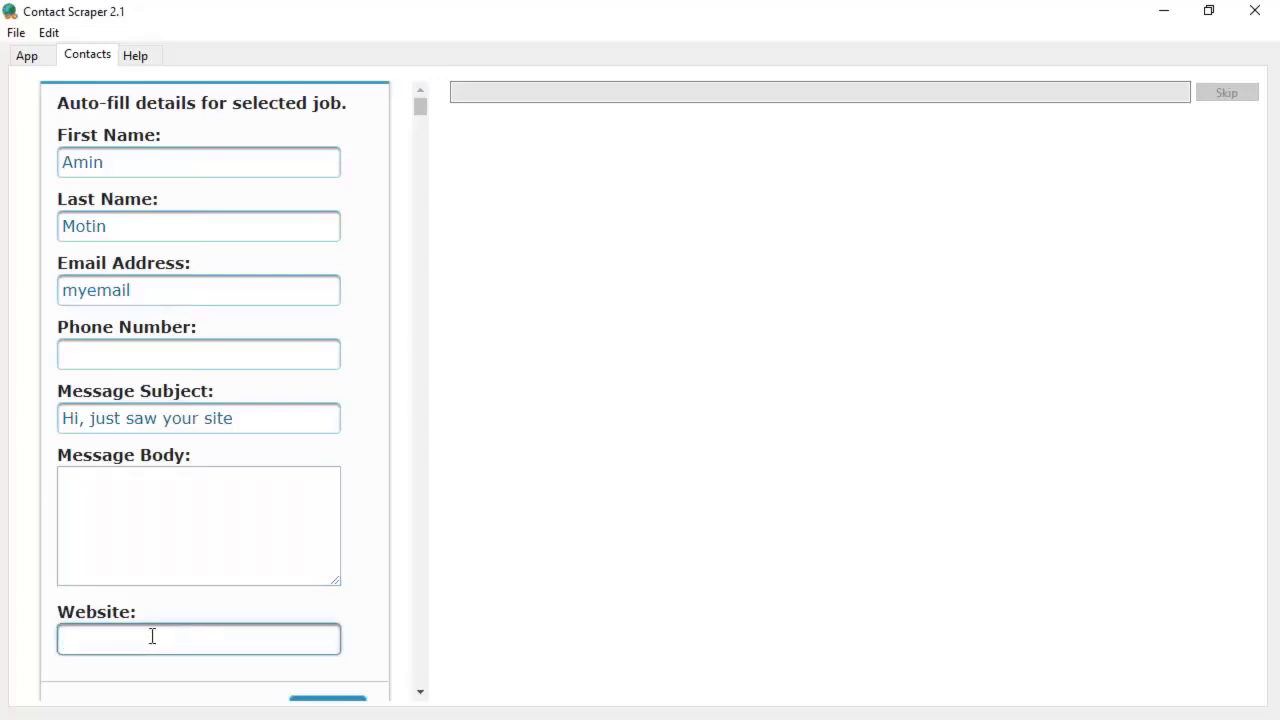
{"action": "type", "text": "http://mywebsite.com"}
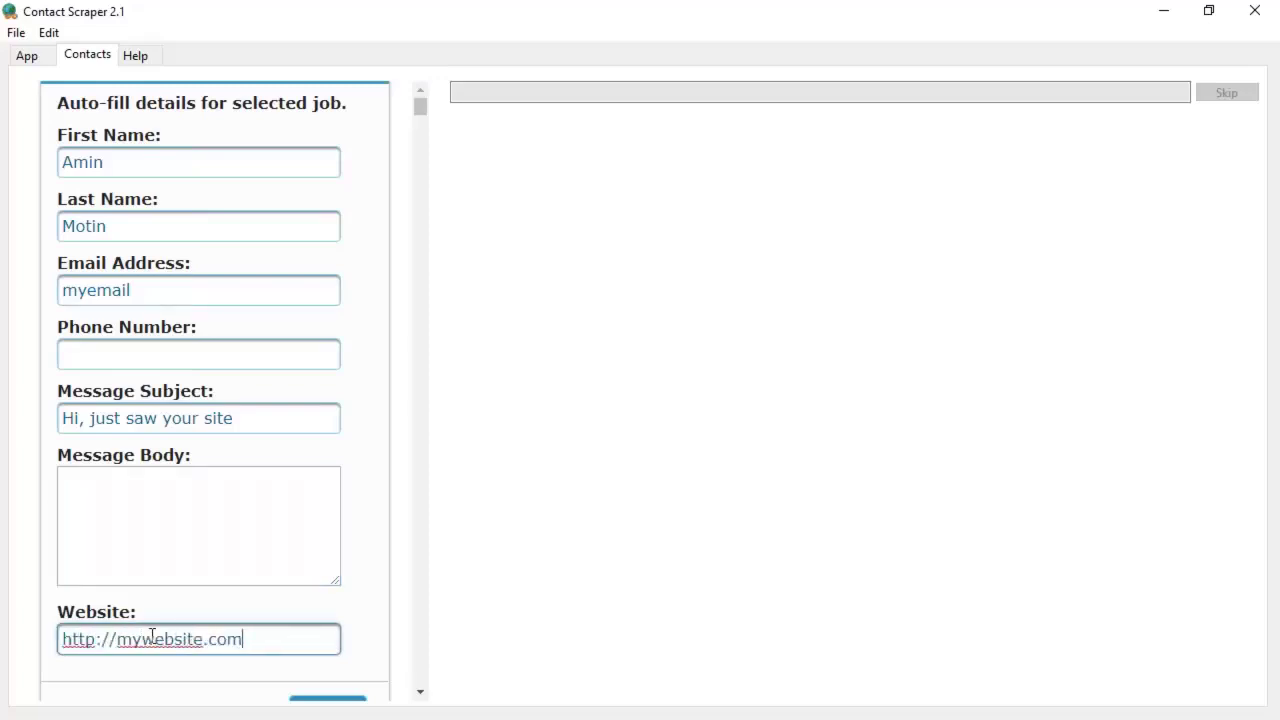
{"action": "scroll", "coordinate": [152, 636], "scroll_direction": "down", "scroll_amount": 2}
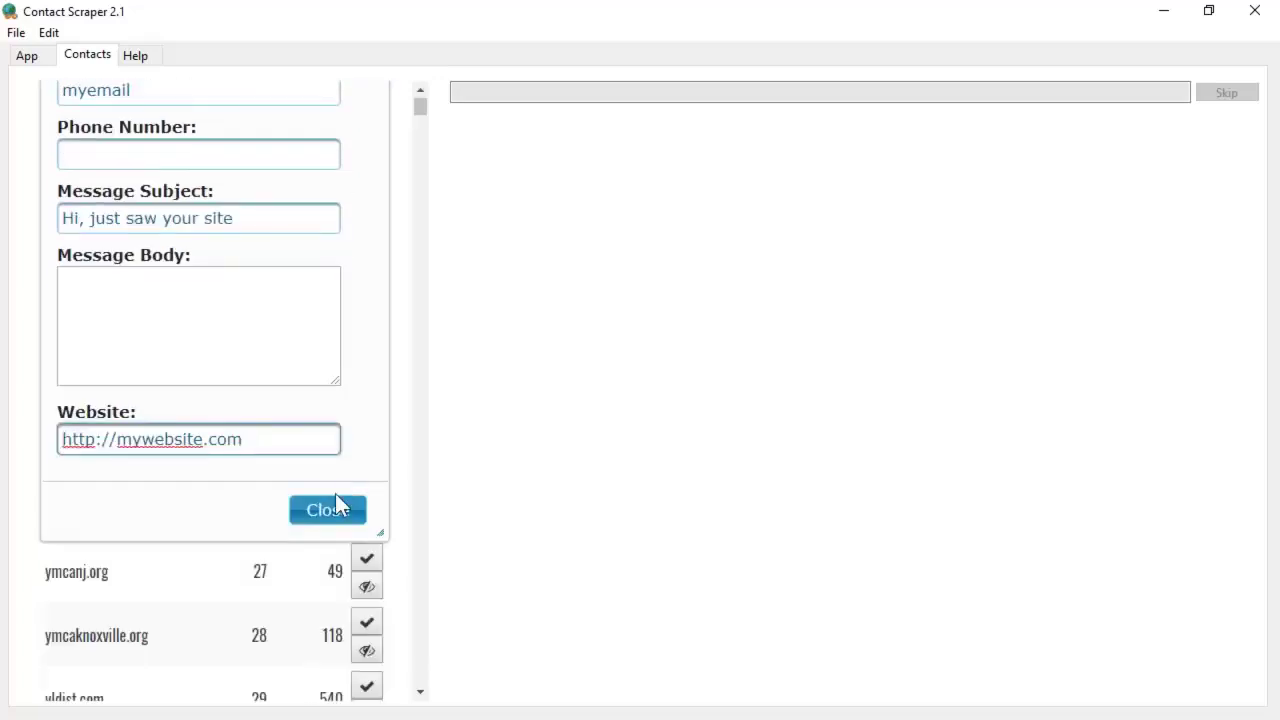
Close the auto-fill details form.
{"action": "left_click", "coordinate": [322, 510]}
{"action": "scroll", "coordinate": [70, 400], "scroll_direction": "down", "scroll_amount": 2}
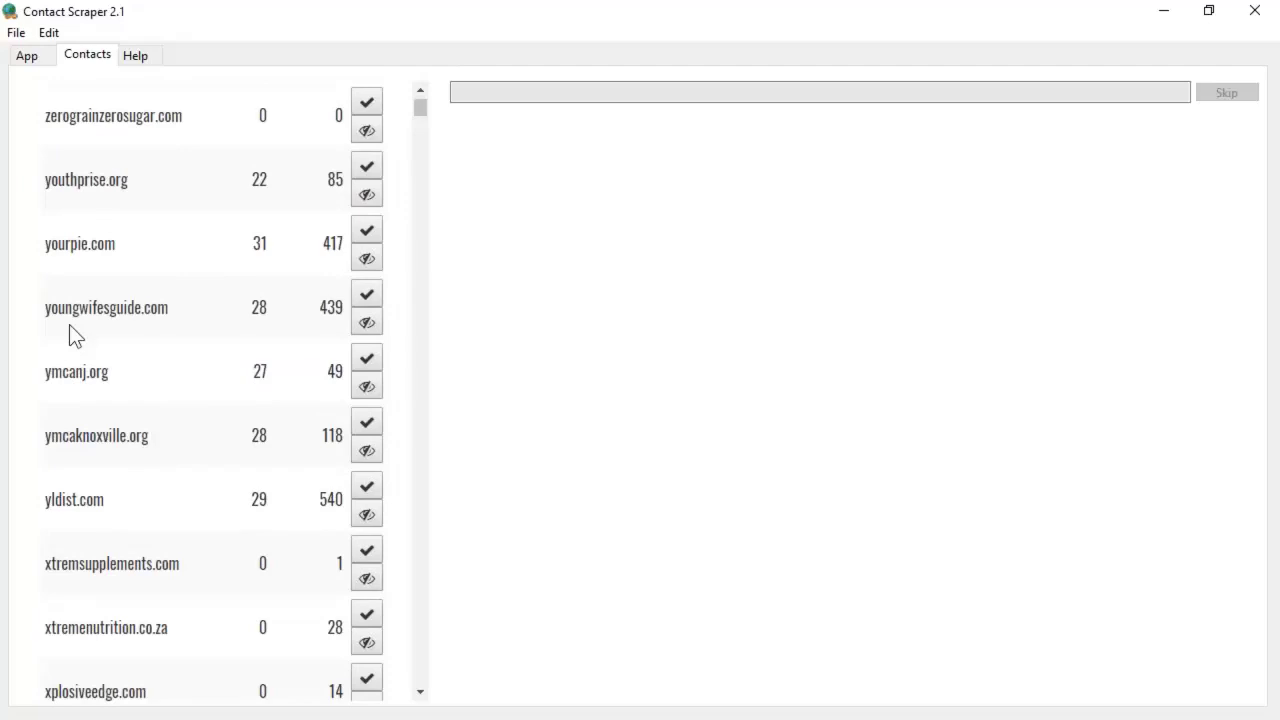
{"action": "scroll", "coordinate": [70, 326], "scroll_direction": "down", "scroll_amount": 1}
{"action": "scroll", "coordinate": [70, 326], "scroll_direction": "up", "scroll_amount": 5}
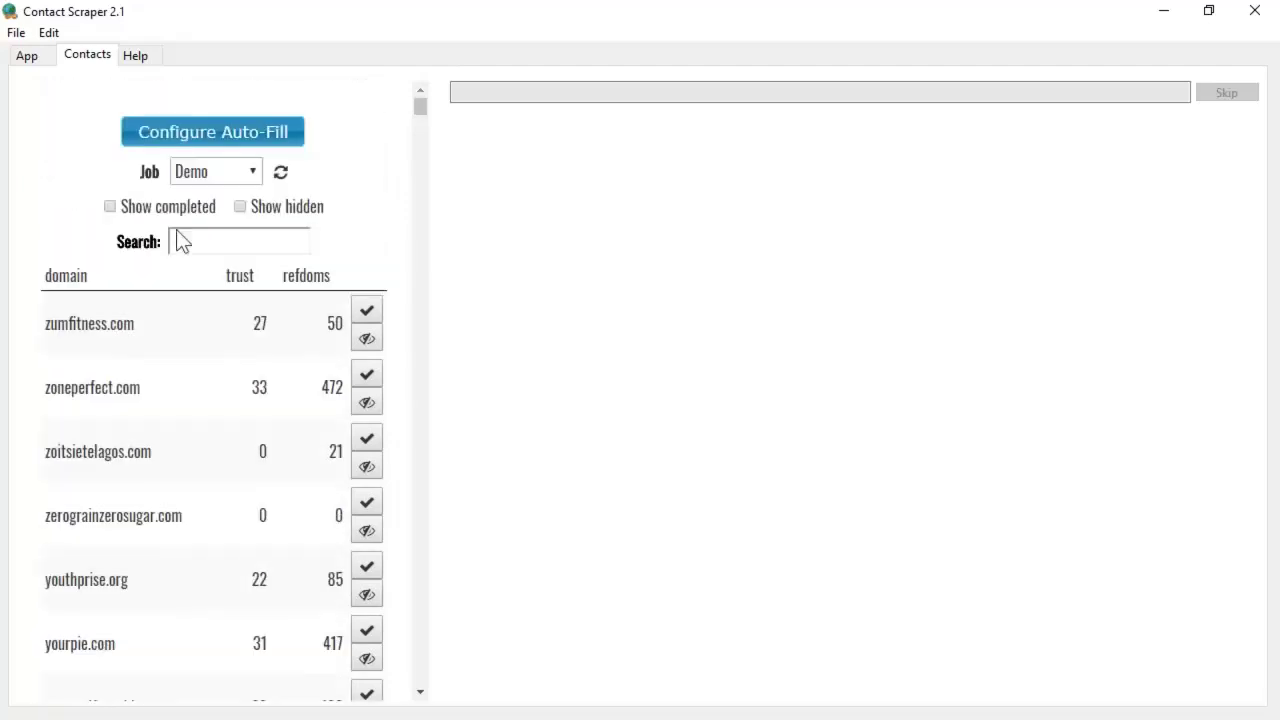
Reopen the auto-fill details to confirm they were kept, close them, and return to My Jobs.
{"action": "left_click", "coordinate": [218, 143]}
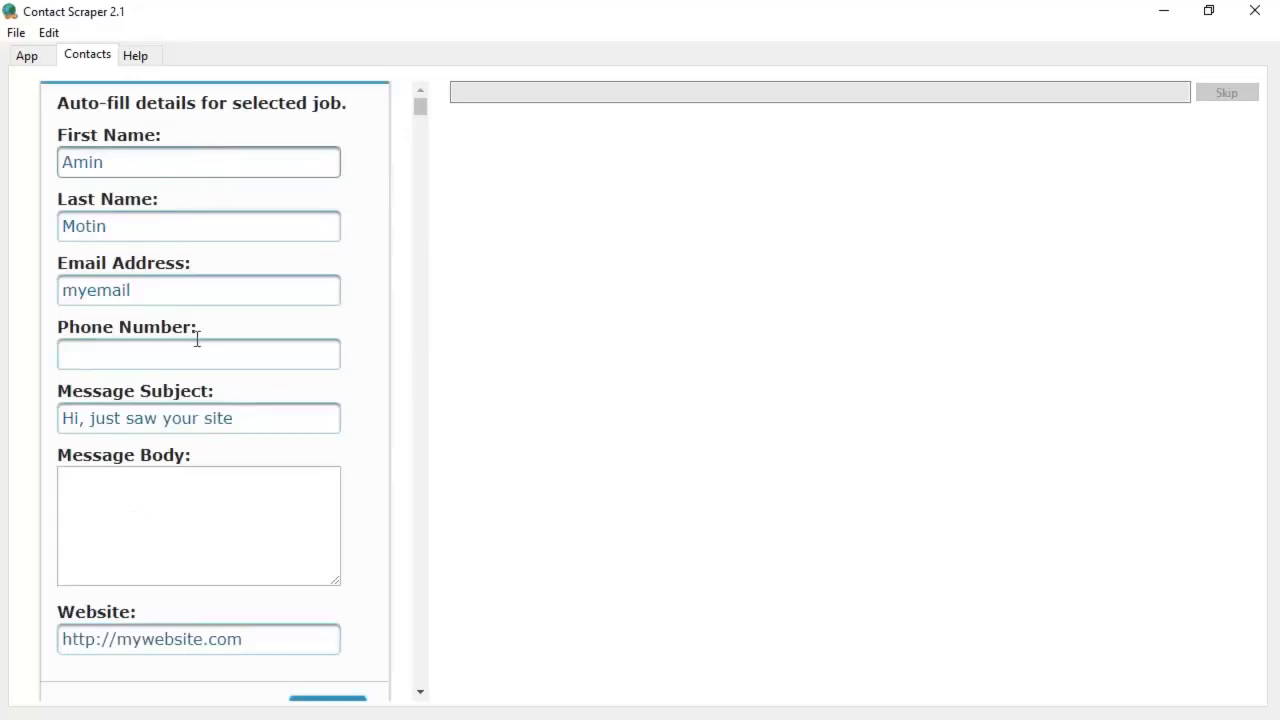
{"action": "scroll", "coordinate": [197, 340], "scroll_direction": "down", "scroll_amount": 3}
{"action": "left_click", "coordinate": [327, 410]}
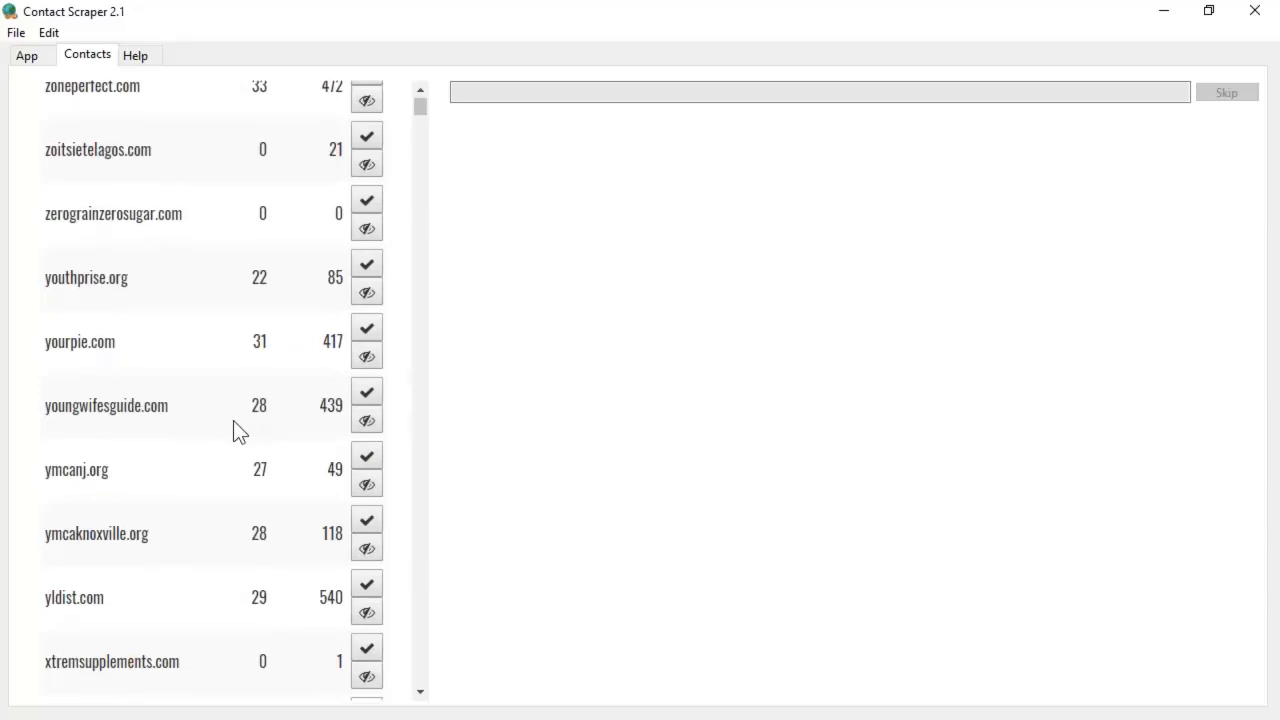
{"action": "scroll", "coordinate": [230, 418], "scroll_direction": "down", "scroll_amount": 2}
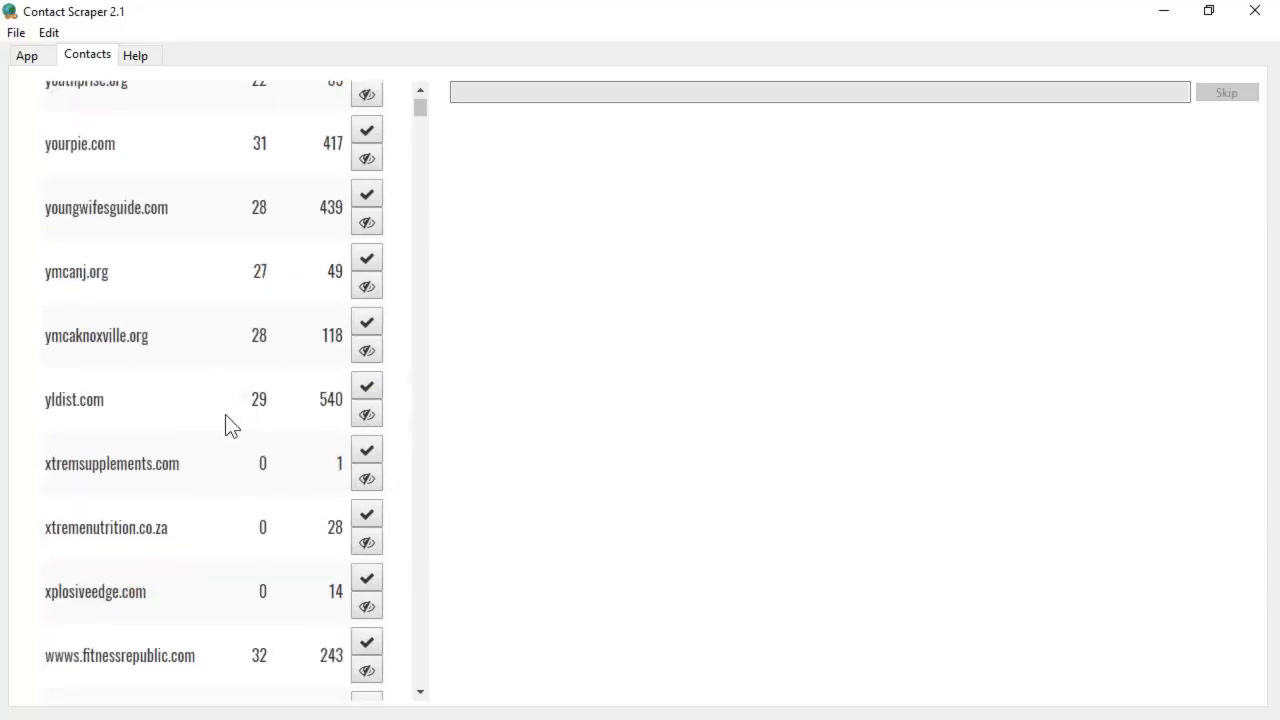
{"action": "scroll", "coordinate": [214, 300], "scroll_direction": "up", "scroll_amount": 2}
{"action": "left_click", "coordinate": [28, 56]}
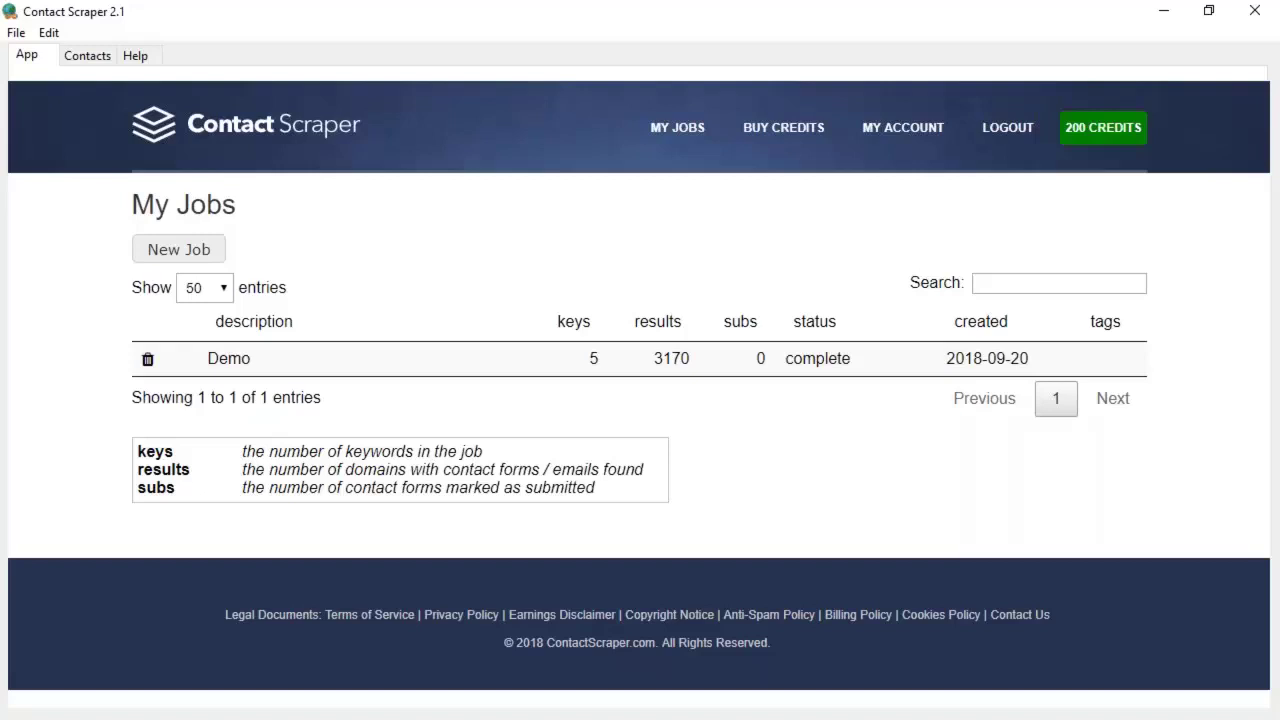
Start a new job with the Email Addresses job type.
{"action": "left_click", "coordinate": [183, 252]}
{"action": "left_click", "coordinate": [192, 343]}
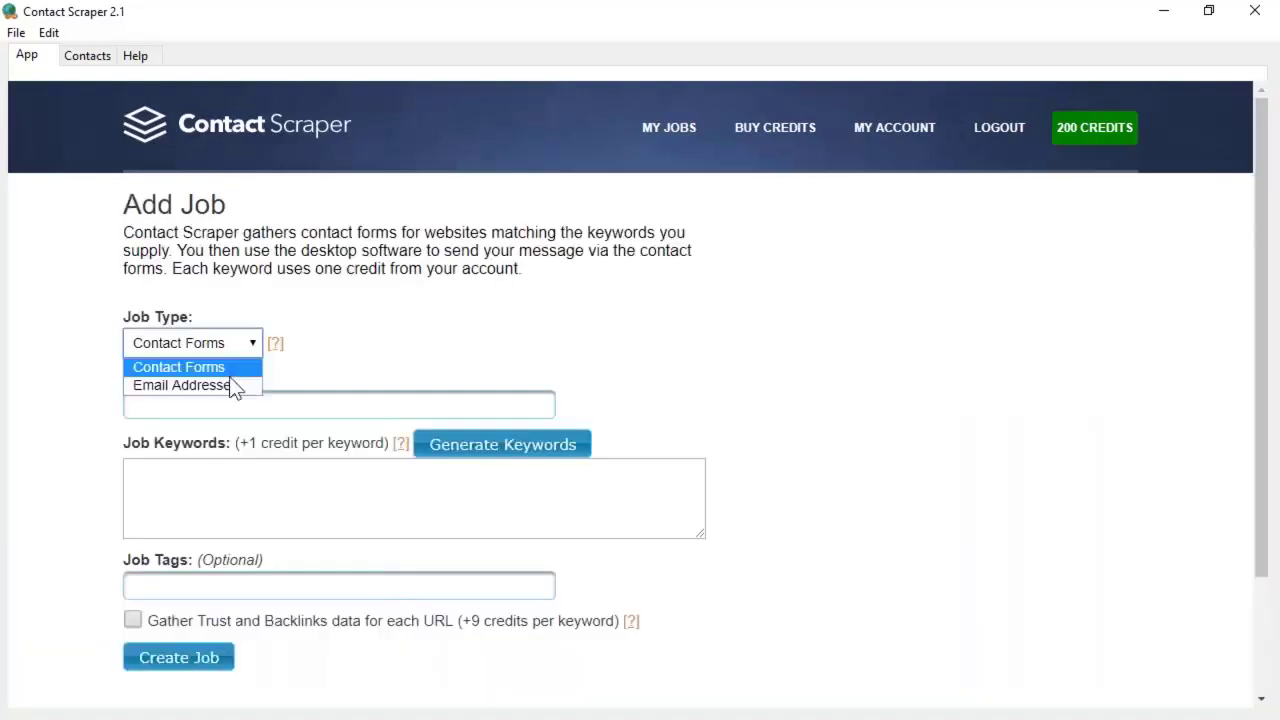
{"action": "left_click", "coordinate": [234, 384]}
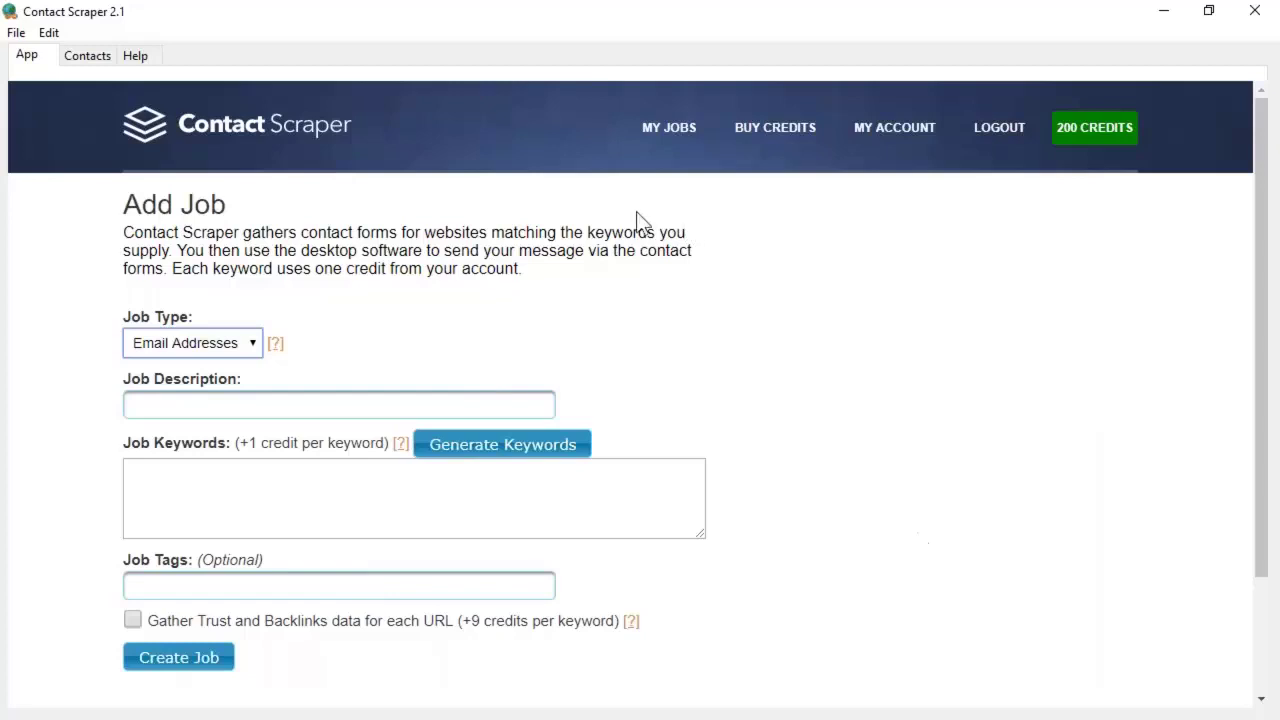
Return to the Demo contacts list and mark zumfitness.com as submitted.
{"action": "left_click", "coordinate": [90, 58]}
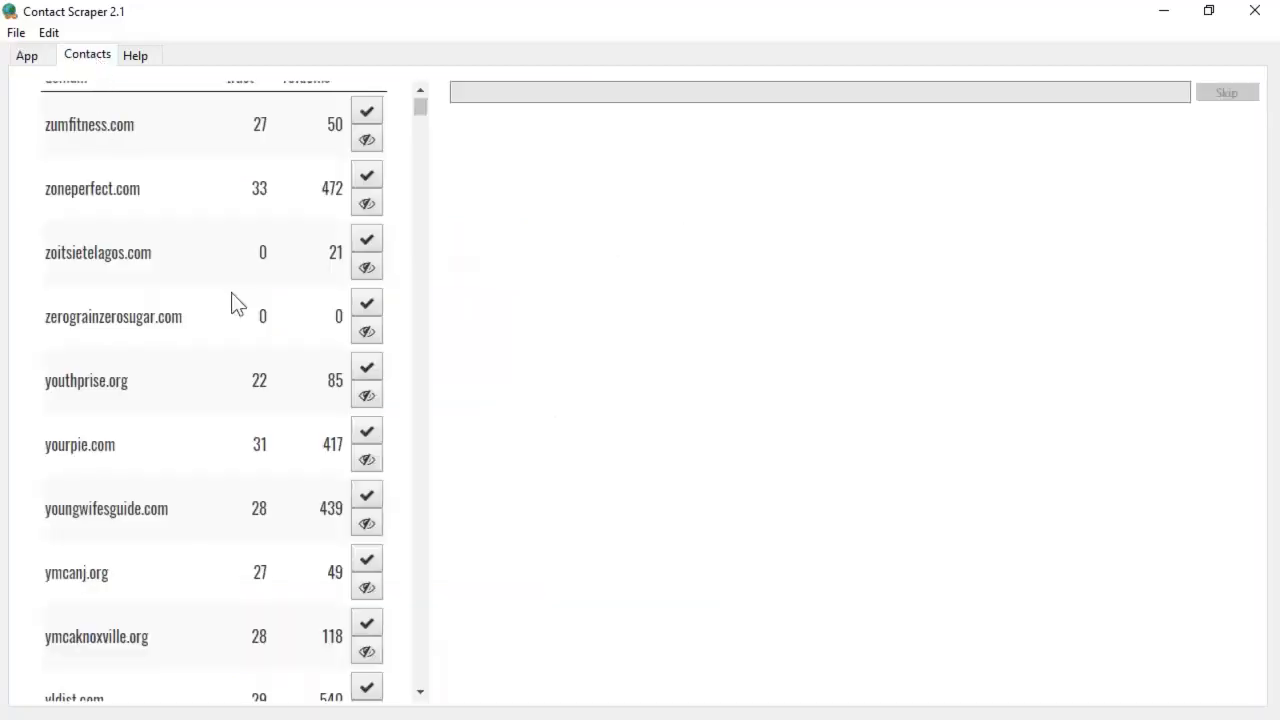
{"action": "scroll", "coordinate": [237, 303], "scroll_direction": "up", "scroll_amount": 2}
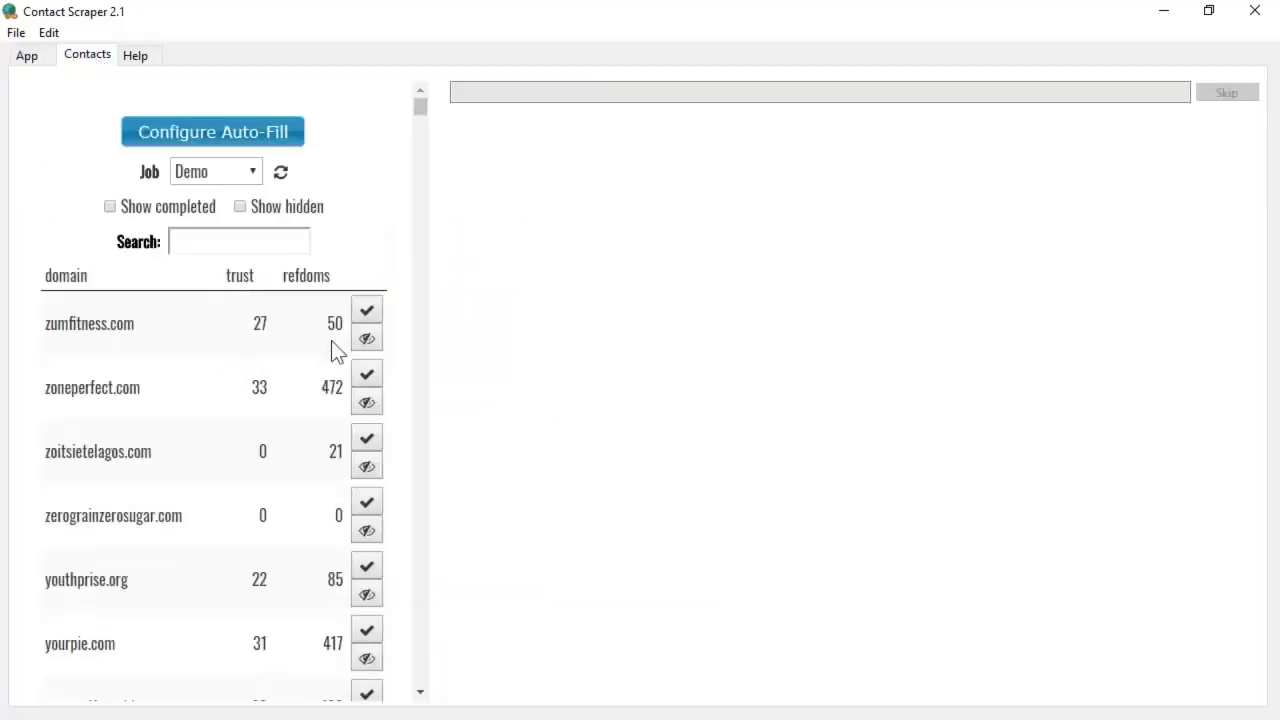
{"action": "left_click", "coordinate": [370, 318]}
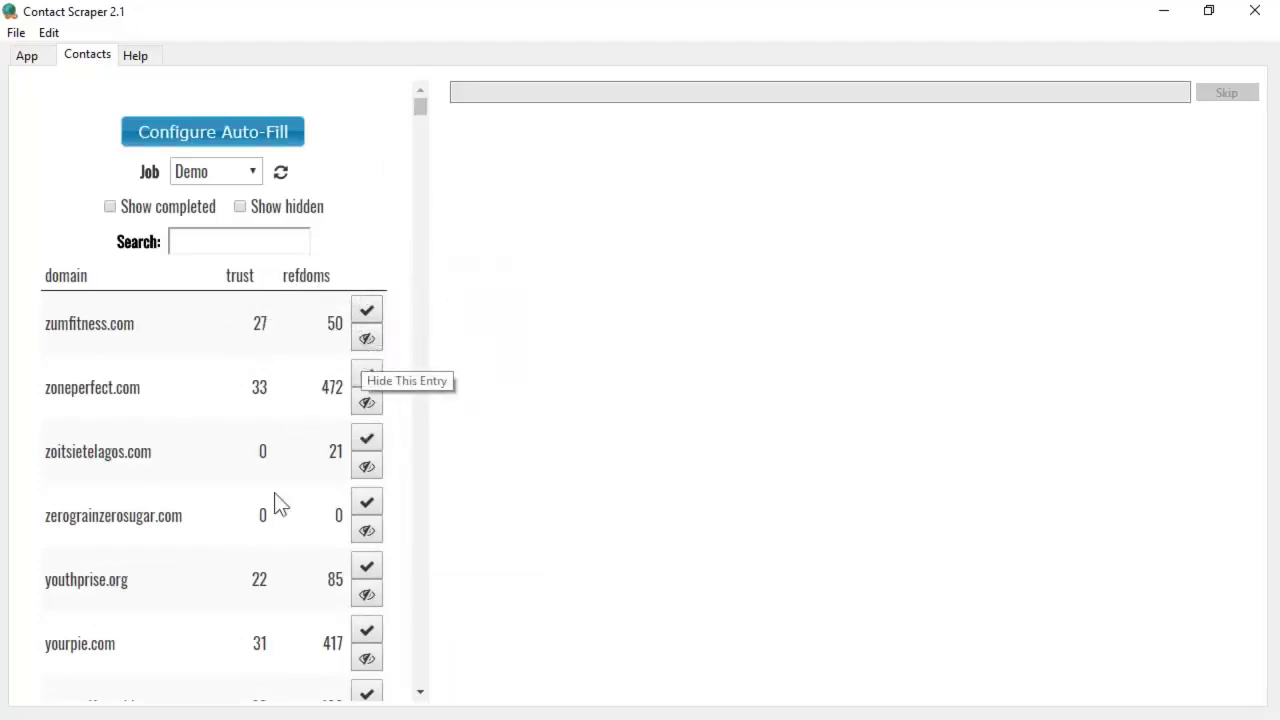
{"action": "scroll", "coordinate": [277, 507], "scroll_direction": "down", "scroll_amount": 15}
{"action": "scroll", "coordinate": [236, 390], "scroll_direction": "down", "scroll_amount": 5}
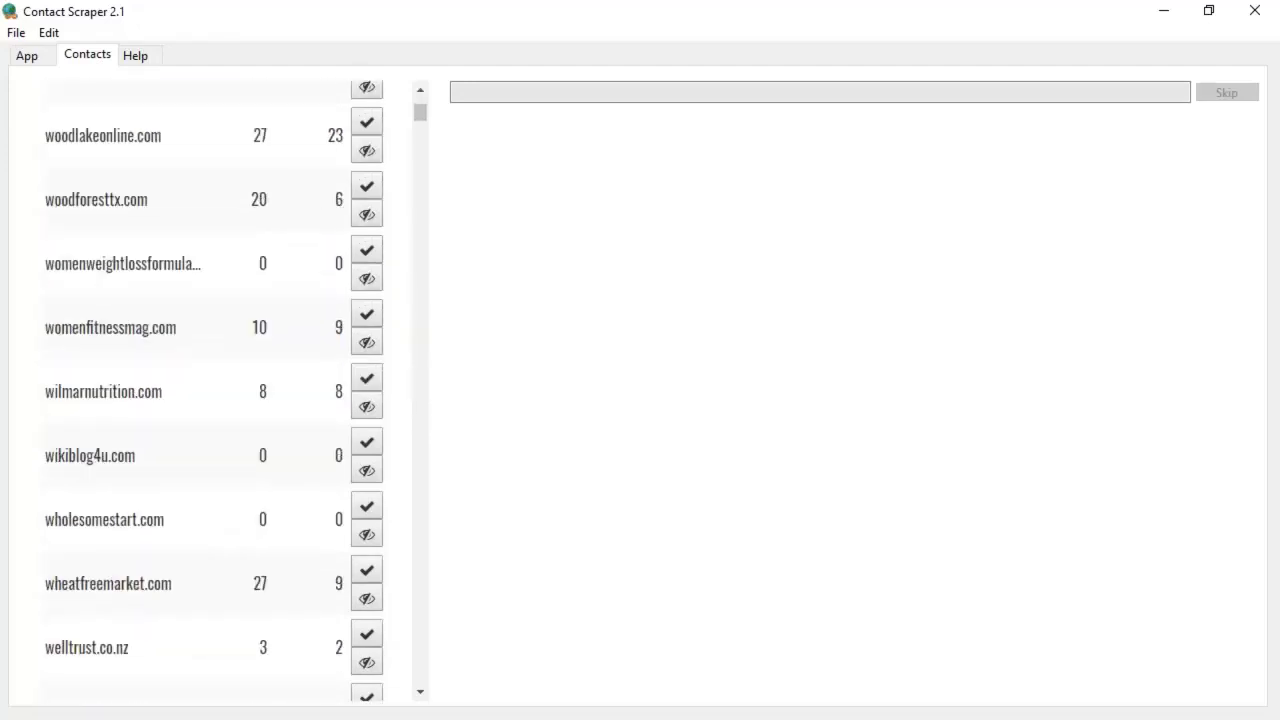
{"action": "scroll", "coordinate": [236, 390], "scroll_direction": "down", "scroll_amount": 4}
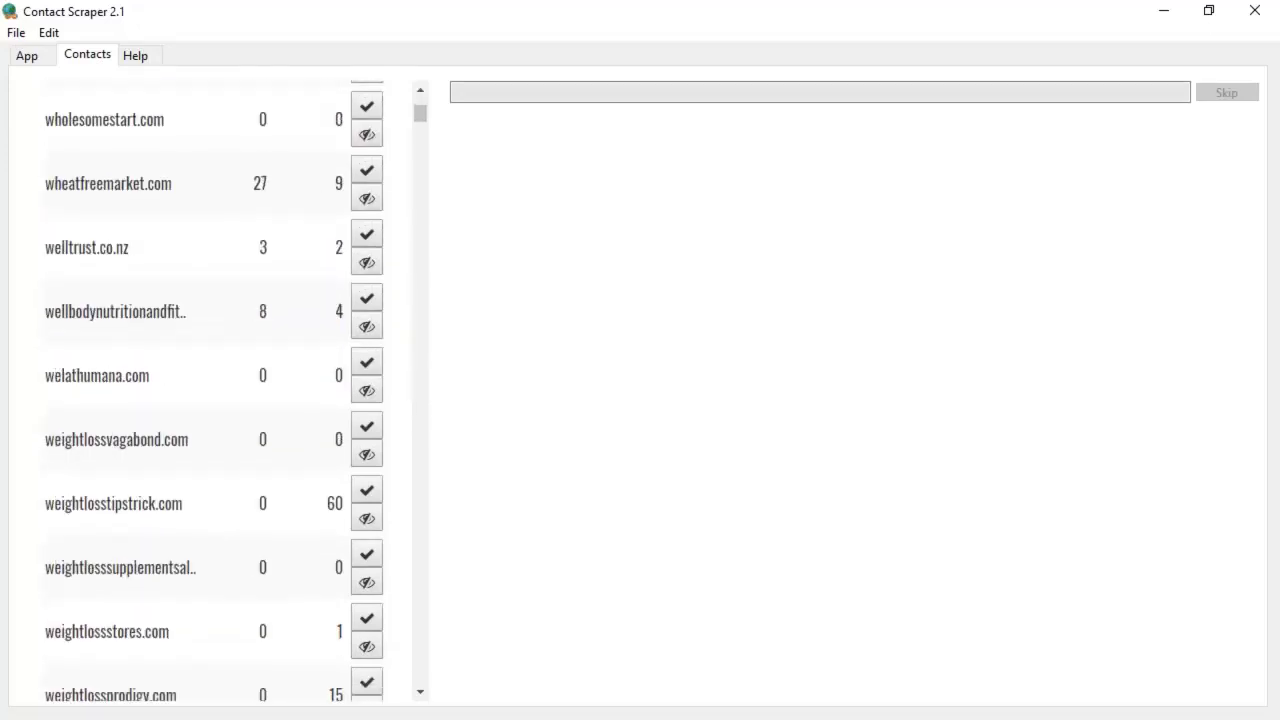
{"action": "left_click", "coordinate": [110, 440]}
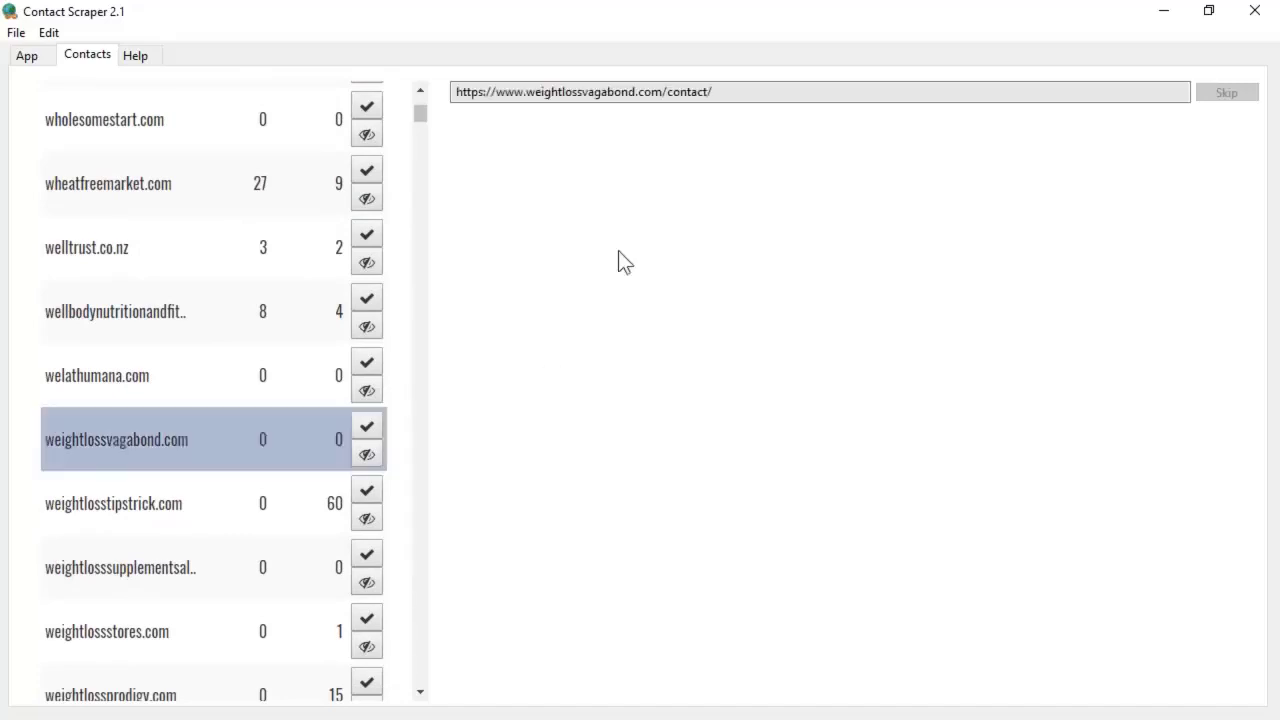
{"action": "scroll", "coordinate": [823, 288], "scroll_direction": "down", "scroll_amount": 3}
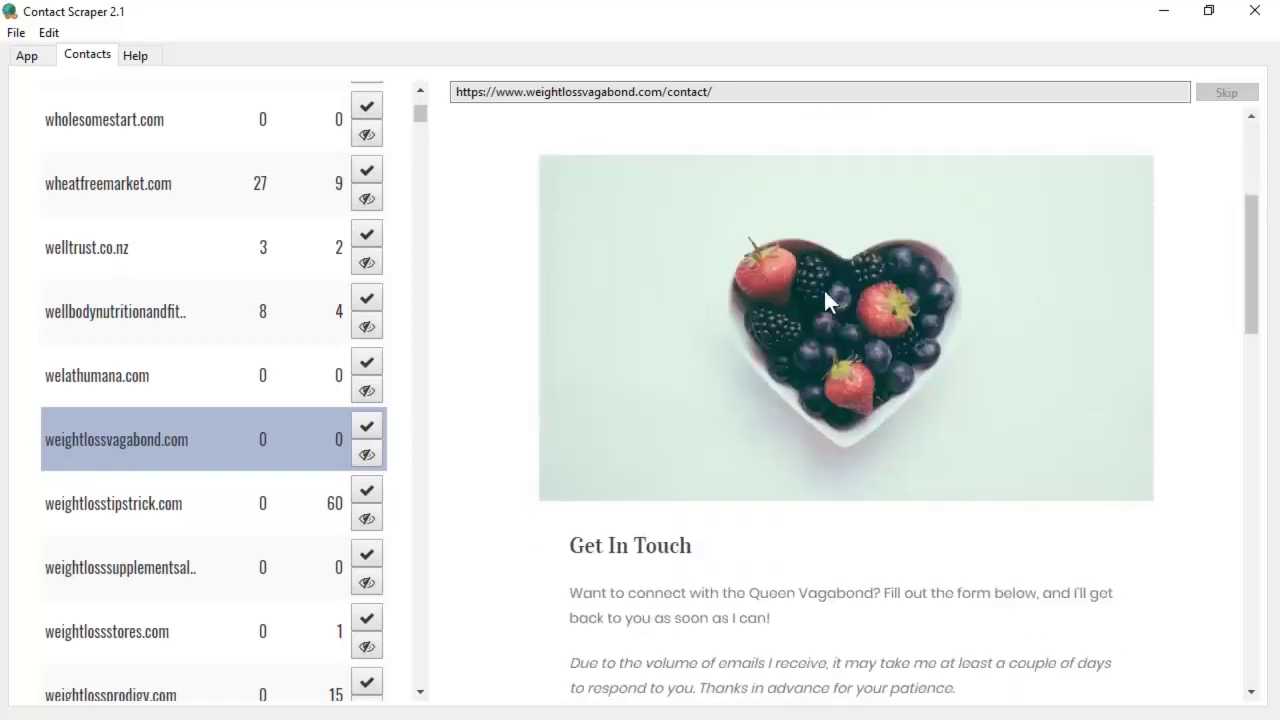
{"action": "scroll", "coordinate": [824, 290], "scroll_direction": "down", "scroll_amount": 8}
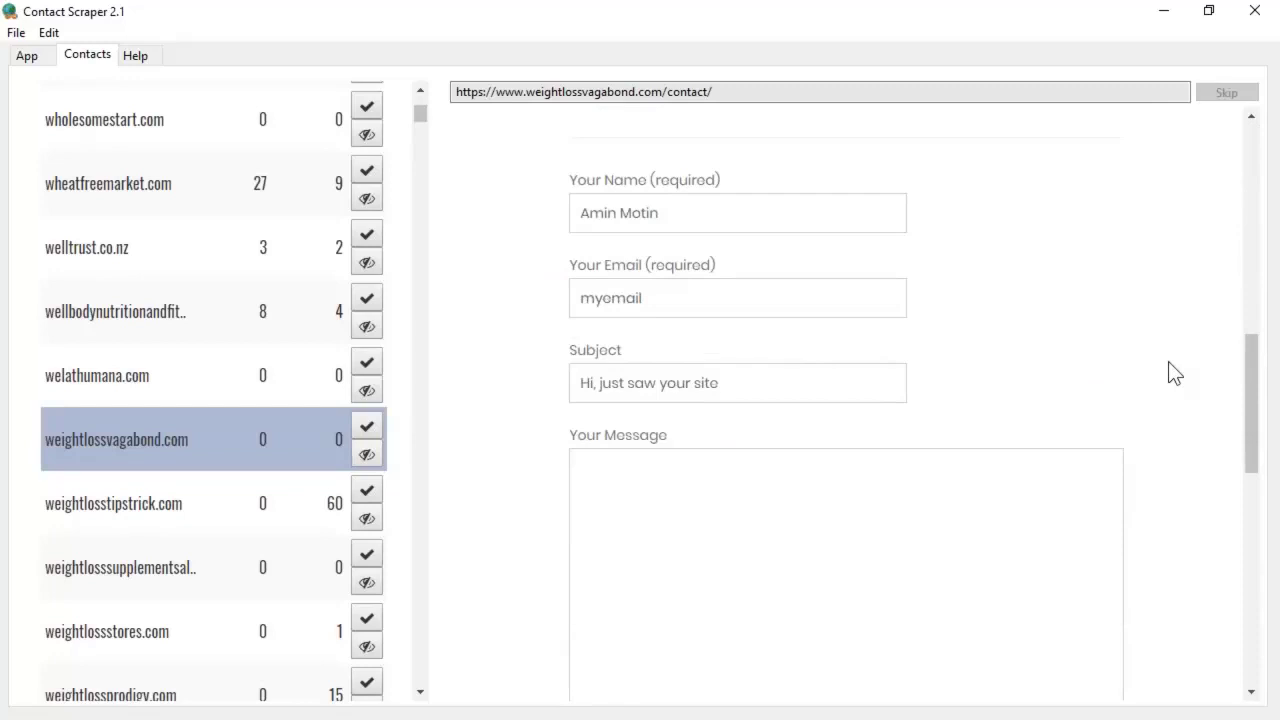
{"action": "scroll", "coordinate": [1170, 368], "scroll_direction": "down", "scroll_amount": 3}
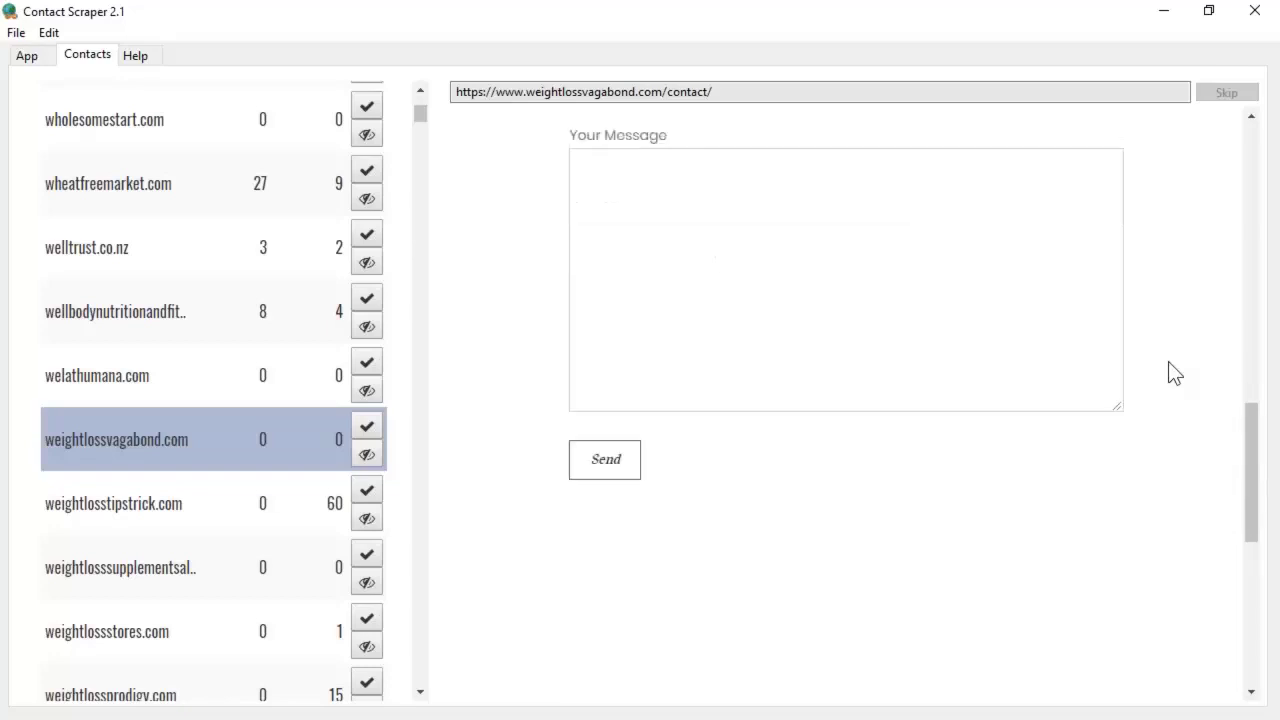
{"action": "scroll", "coordinate": [1089, 482], "scroll_direction": "up", "scroll_amount": 1}
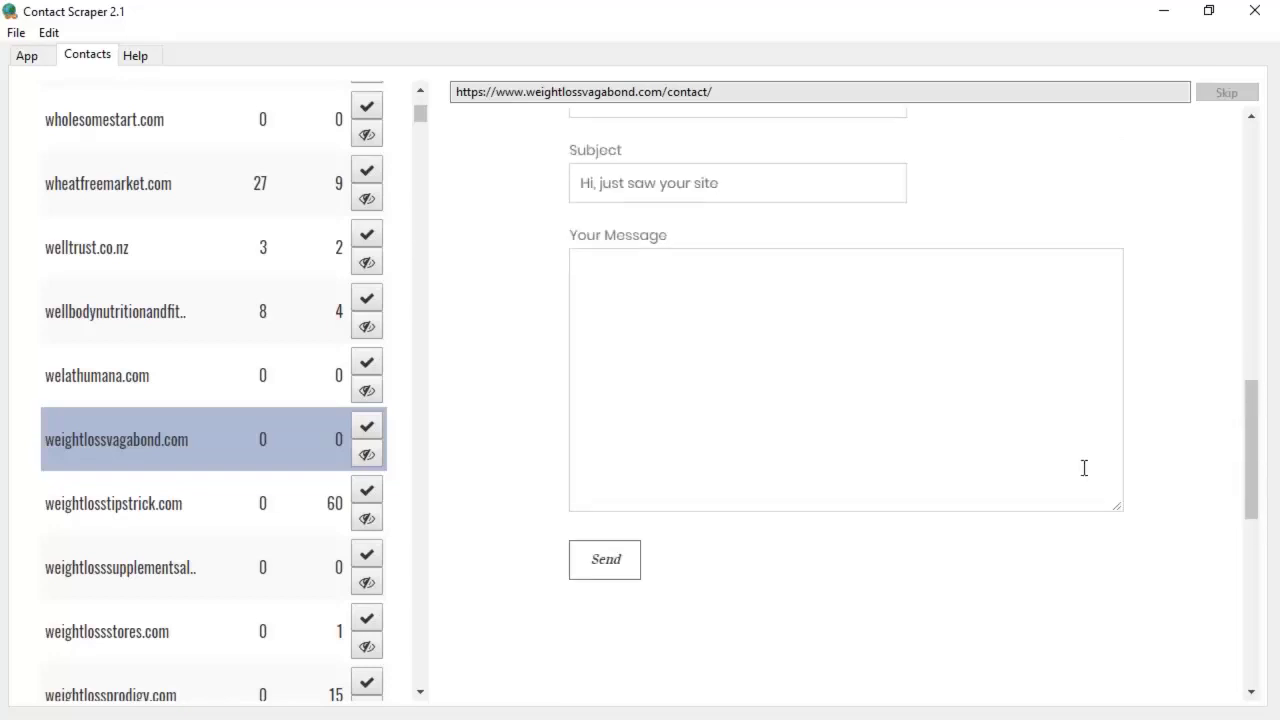
{"action": "scroll", "coordinate": [1070, 466], "scroll_direction": "up", "scroll_amount": 1}
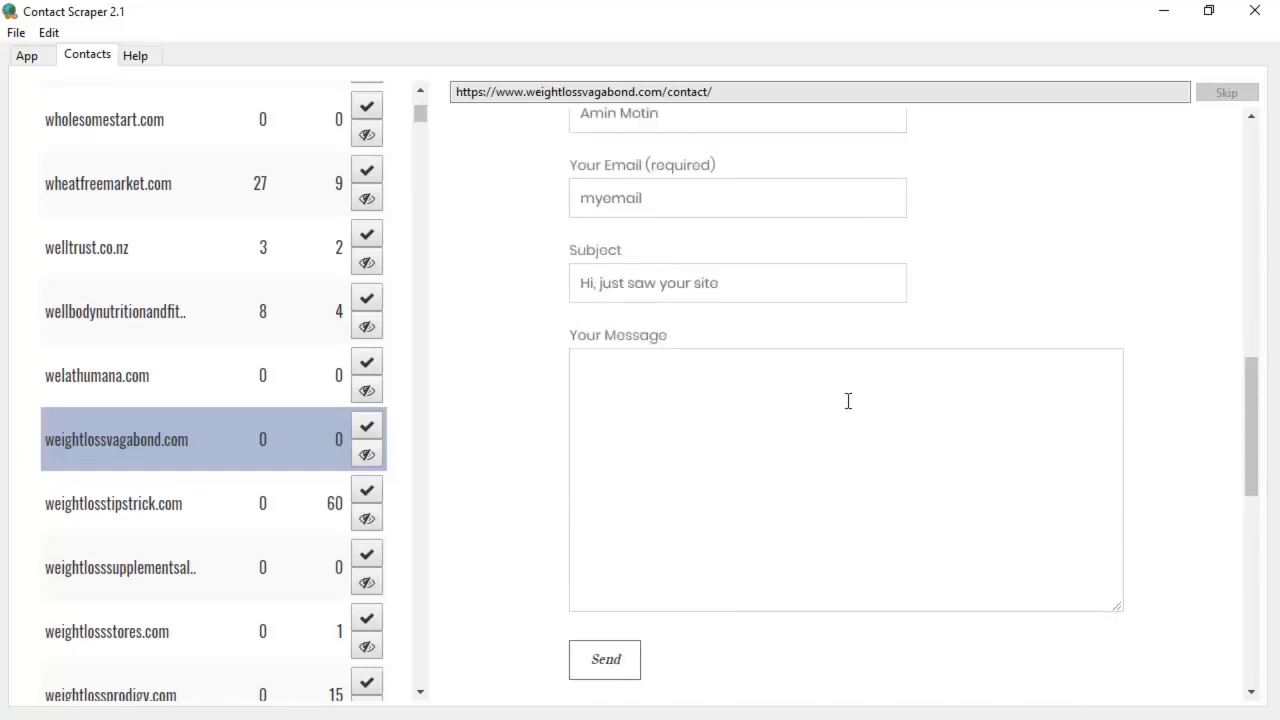
{"action": "scroll", "coordinate": [848, 400], "scroll_direction": "up", "scroll_amount": 2}
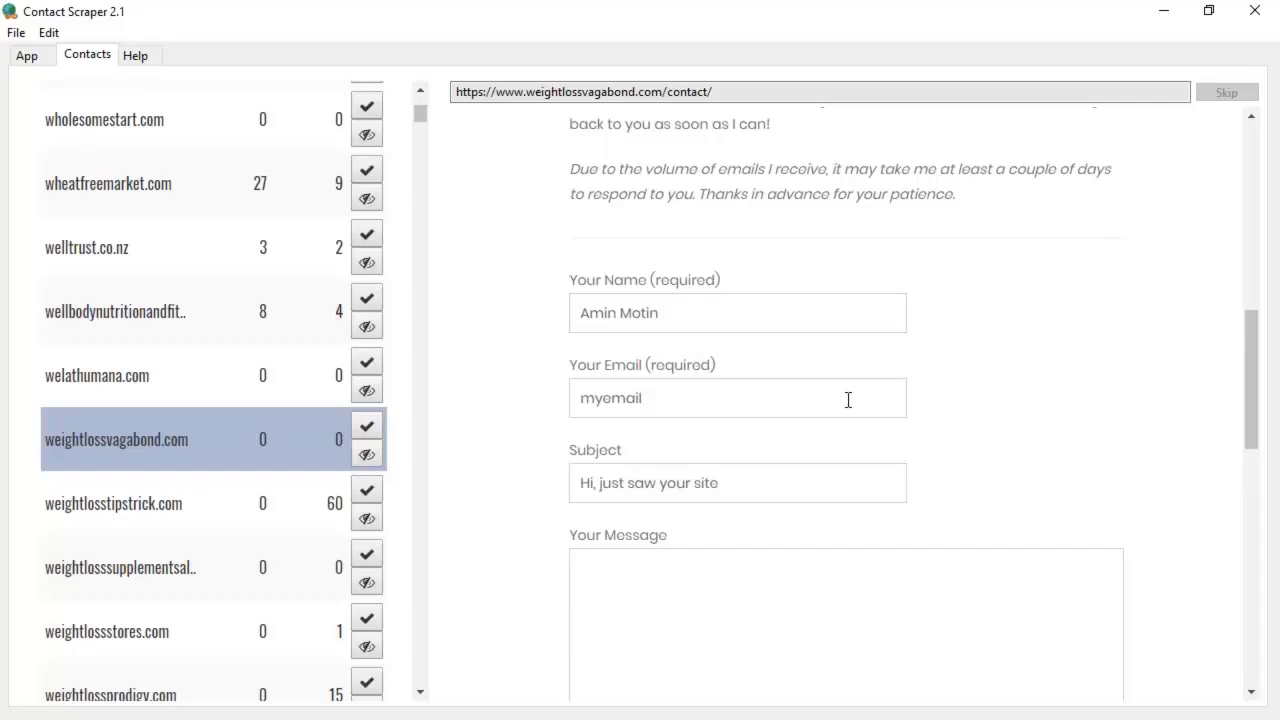
{"action": "scroll", "coordinate": [848, 400], "scroll_direction": "down", "scroll_amount": 3}
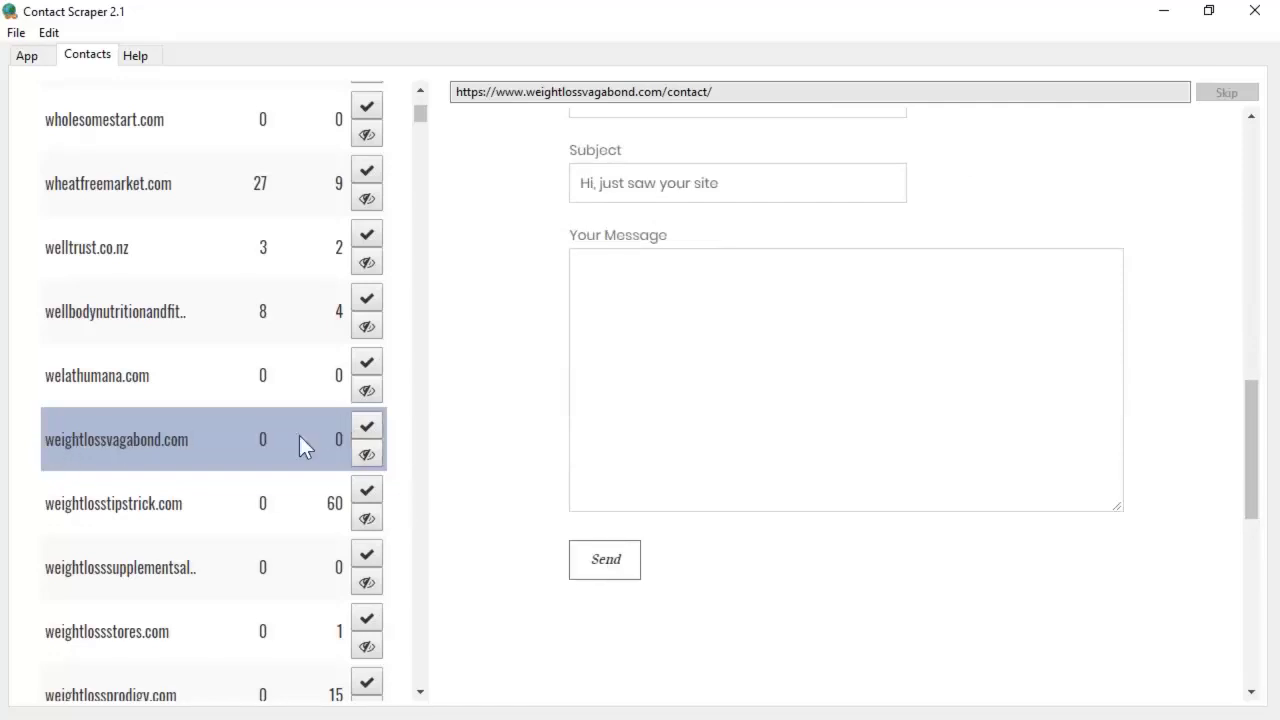
Mark weightlossvagabond.com as submitted, hide zumfitness.com, then go to the Add Job page.
{"action": "left_click", "coordinate": [367, 432]}
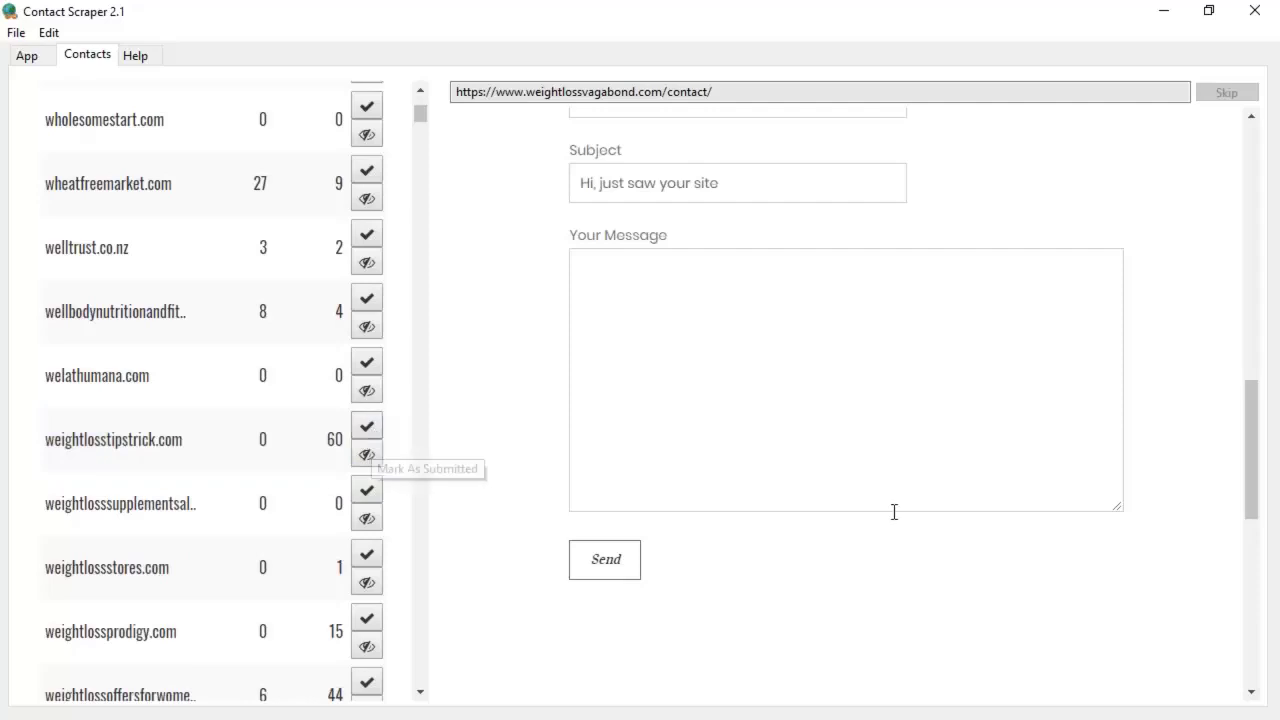
{"action": "scroll", "coordinate": [334, 277], "scroll_direction": "up", "scroll_amount": 10}
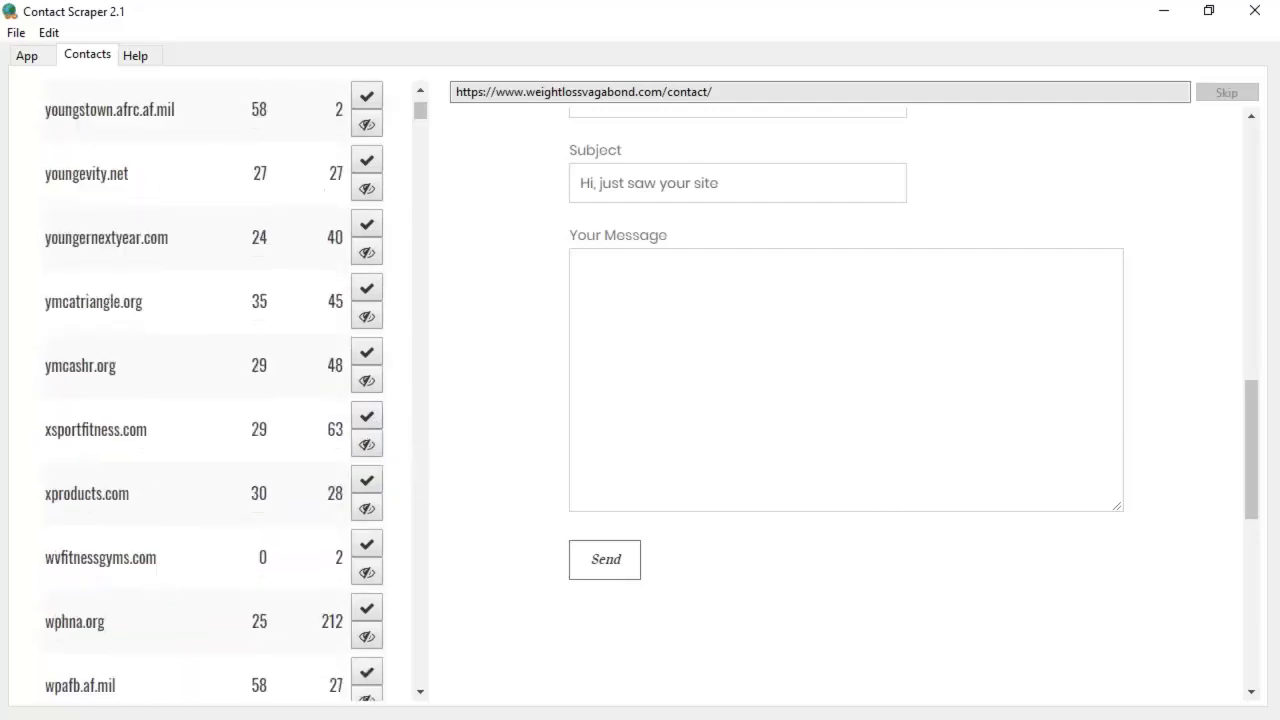
{"action": "scroll", "coordinate": [334, 300], "scroll_direction": "up", "scroll_amount": 10}
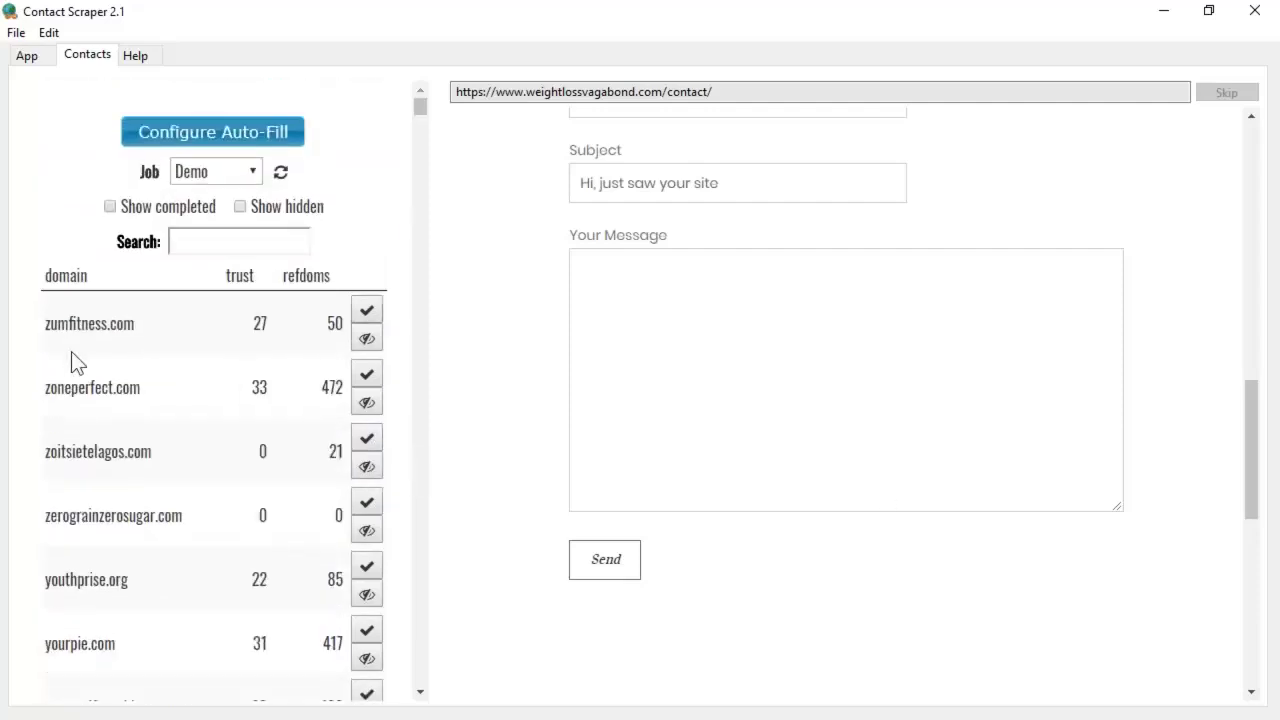
{"action": "left_click", "coordinate": [368, 342]}
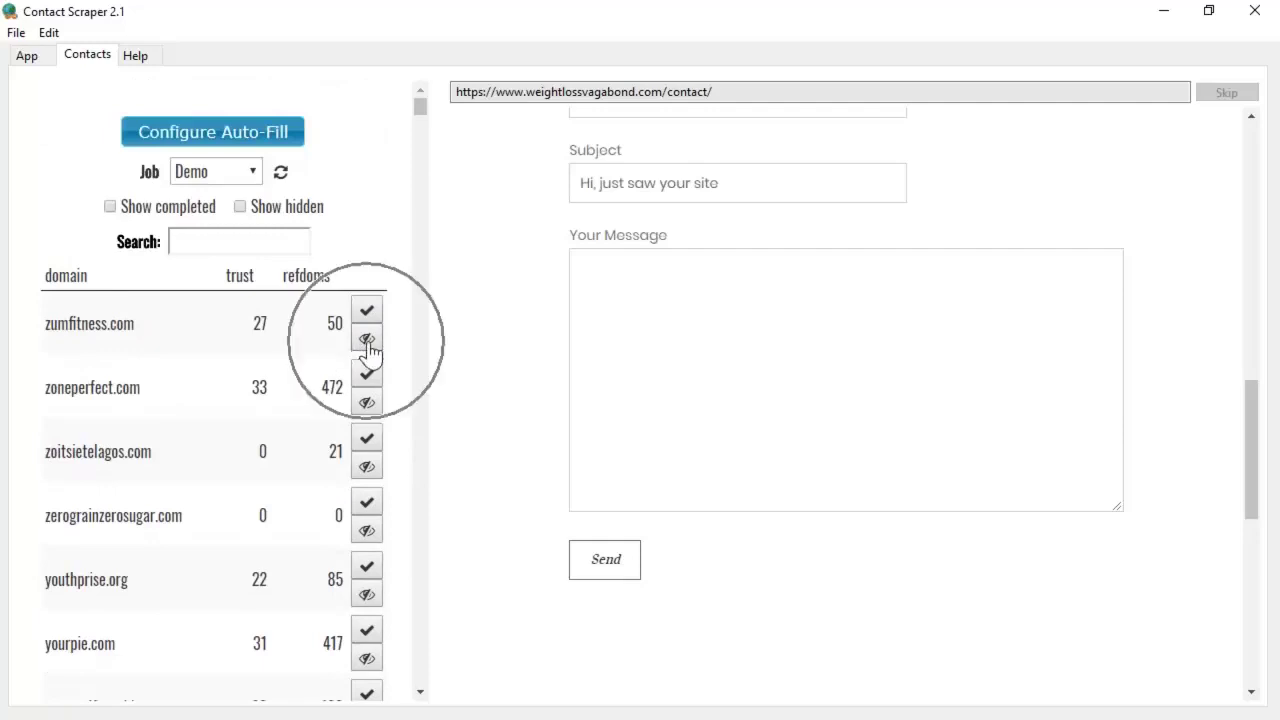
{"action": "left_click", "coordinate": [368, 342]}
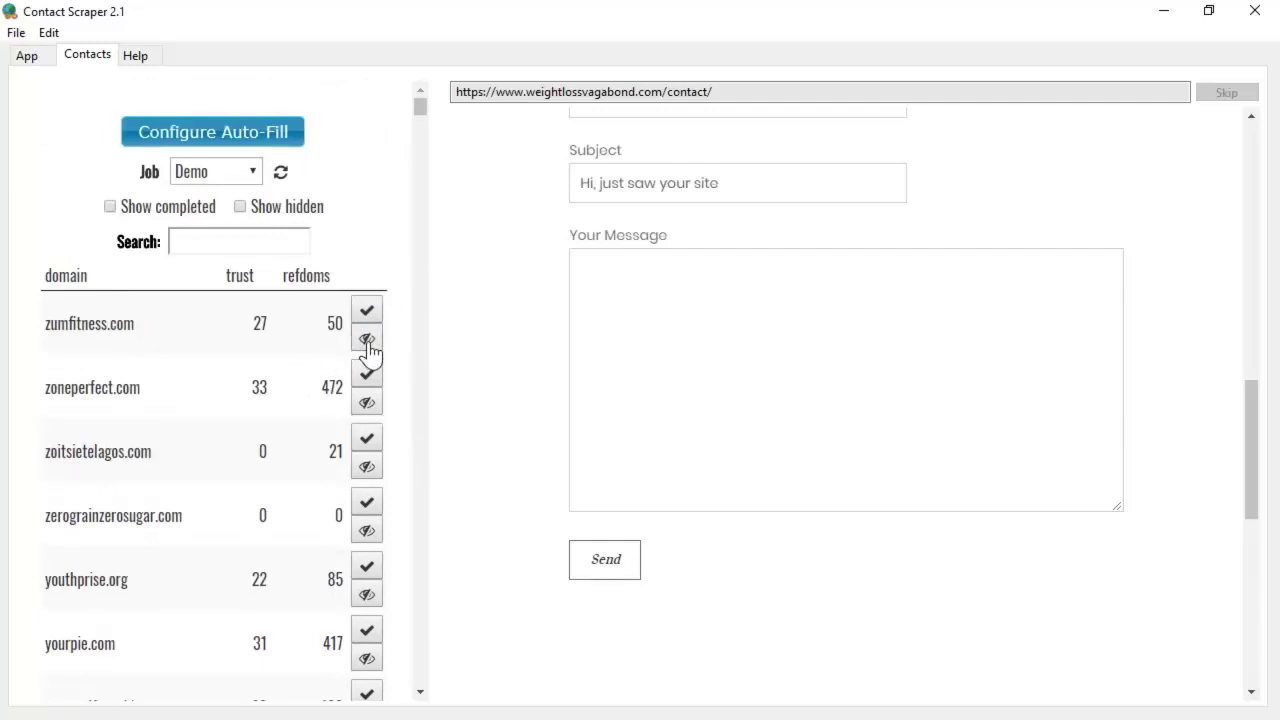
{"action": "left_click", "coordinate": [25, 57]}
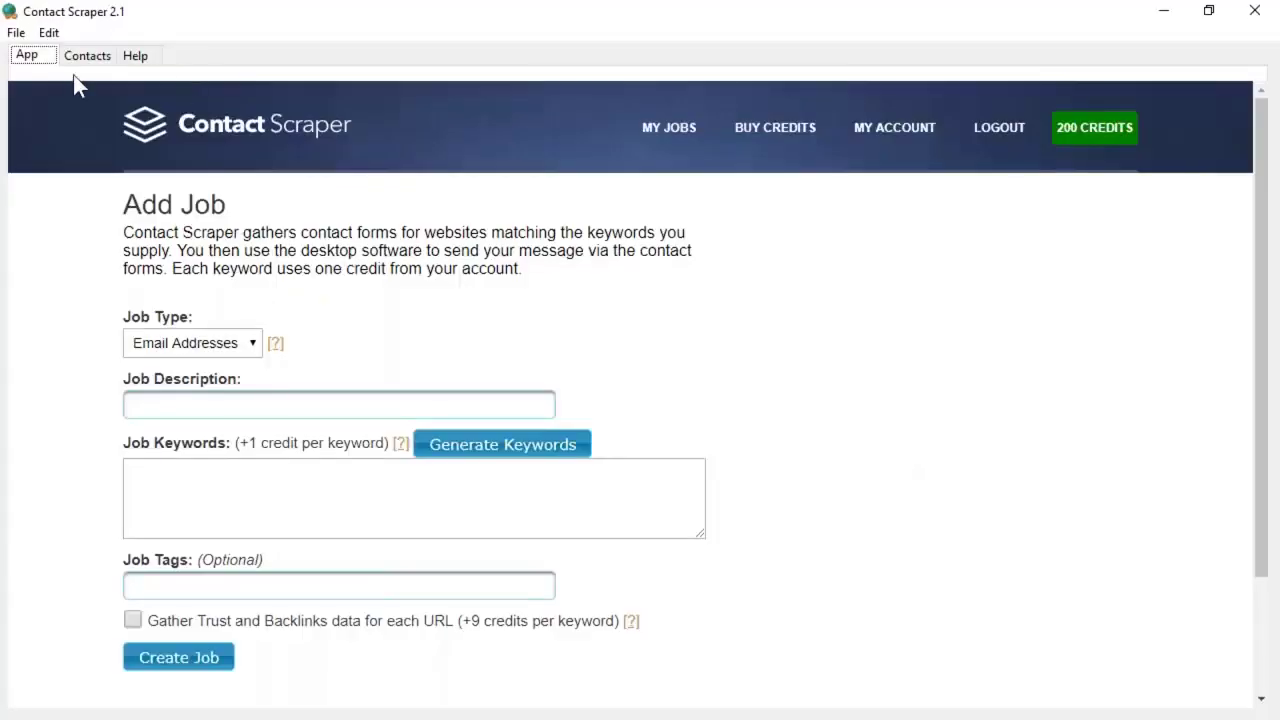
Return to the Demo domains and sort them by trust in descending order.
{"action": "left_click", "coordinate": [80, 58]}
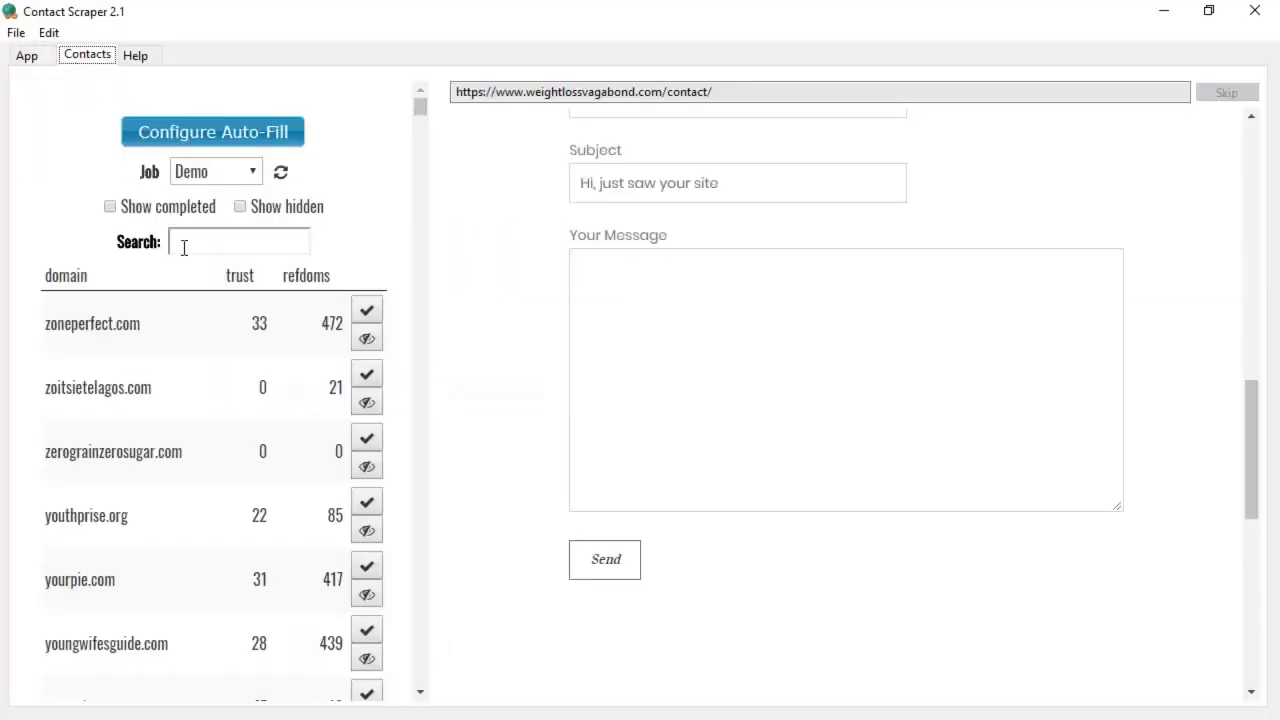
{"action": "left_click", "coordinate": [243, 284]}
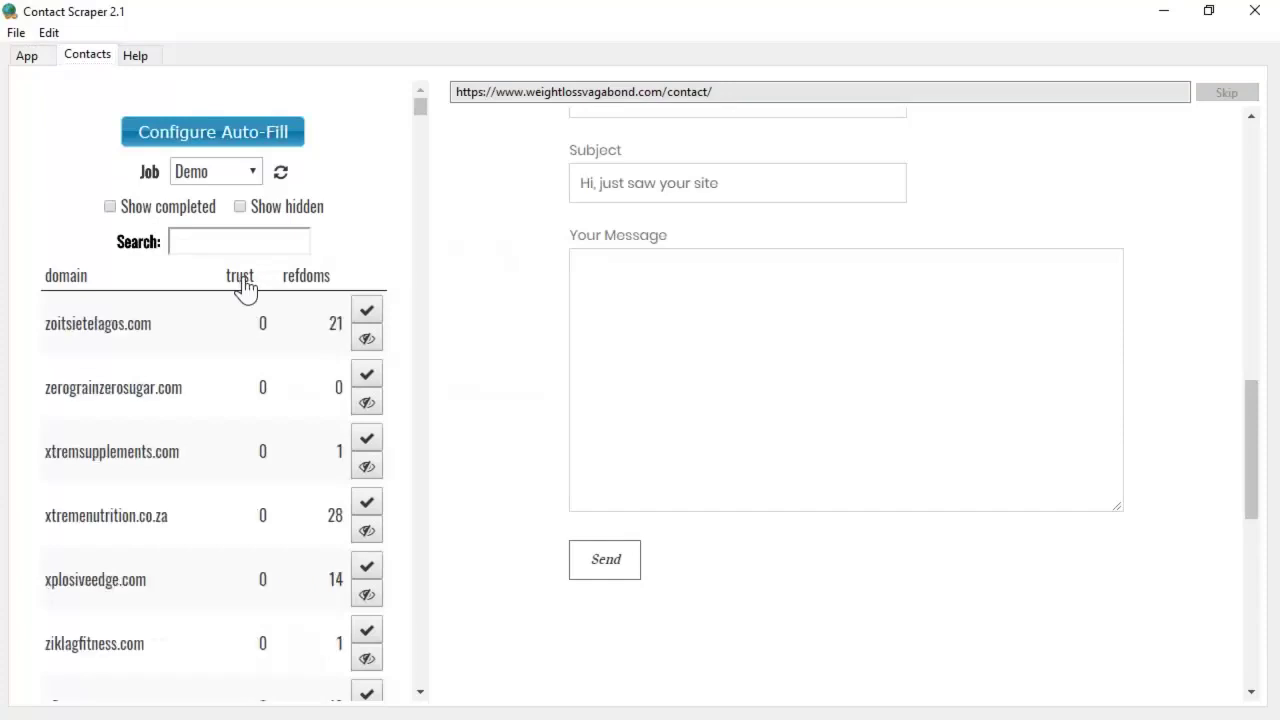
{"action": "left_click", "coordinate": [243, 284]}
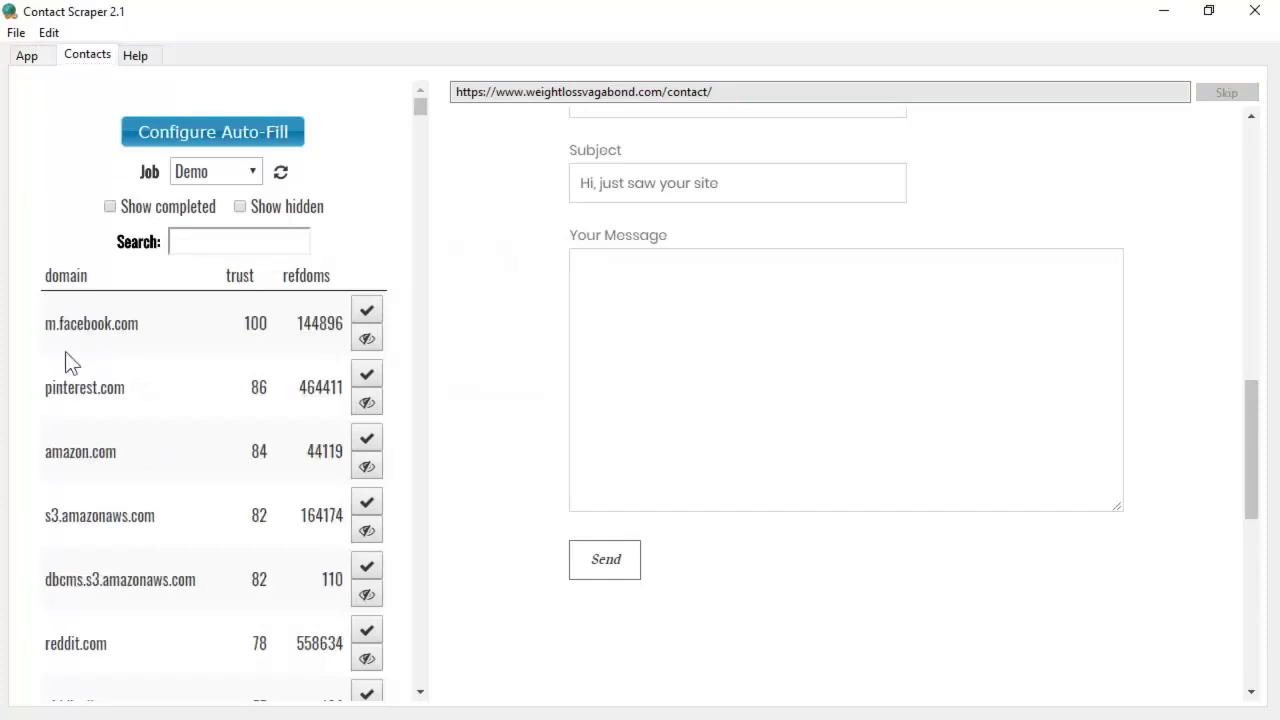
{"action": "scroll", "coordinate": [111, 371], "scroll_direction": "down", "scroll_amount": 5}
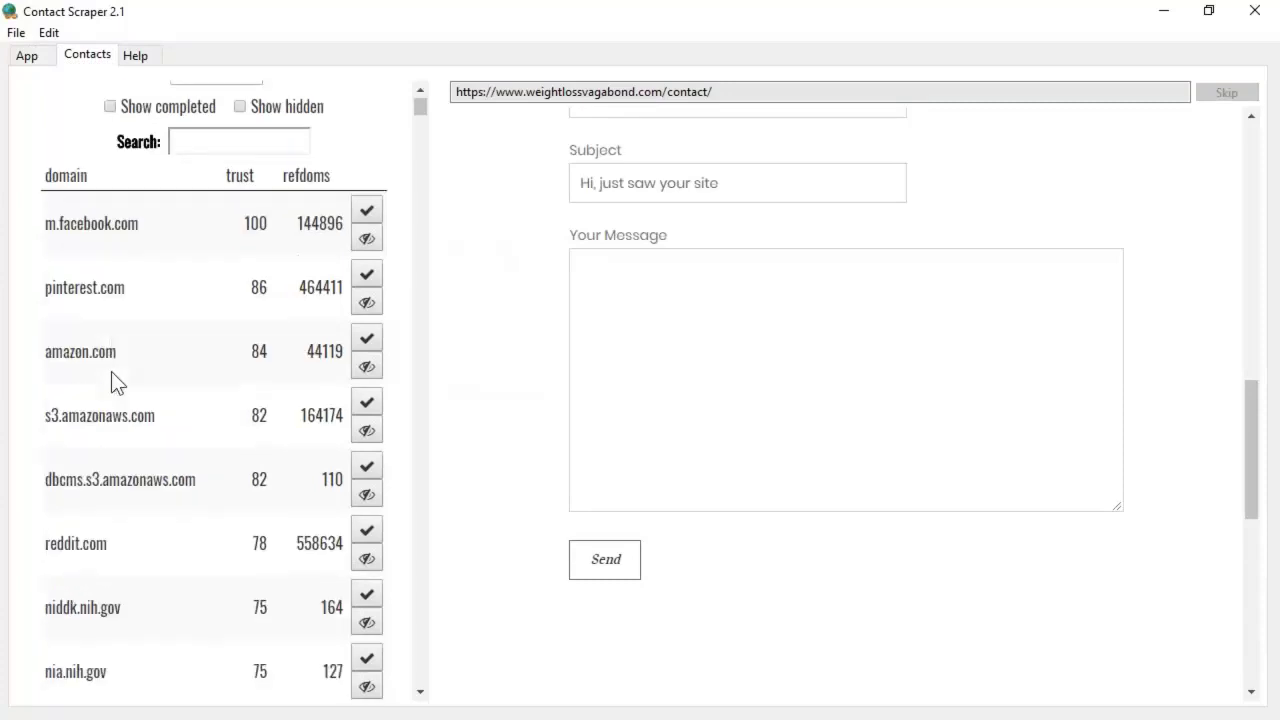
{"action": "scroll", "coordinate": [200, 390], "scroll_direction": "up", "scroll_amount": 3}
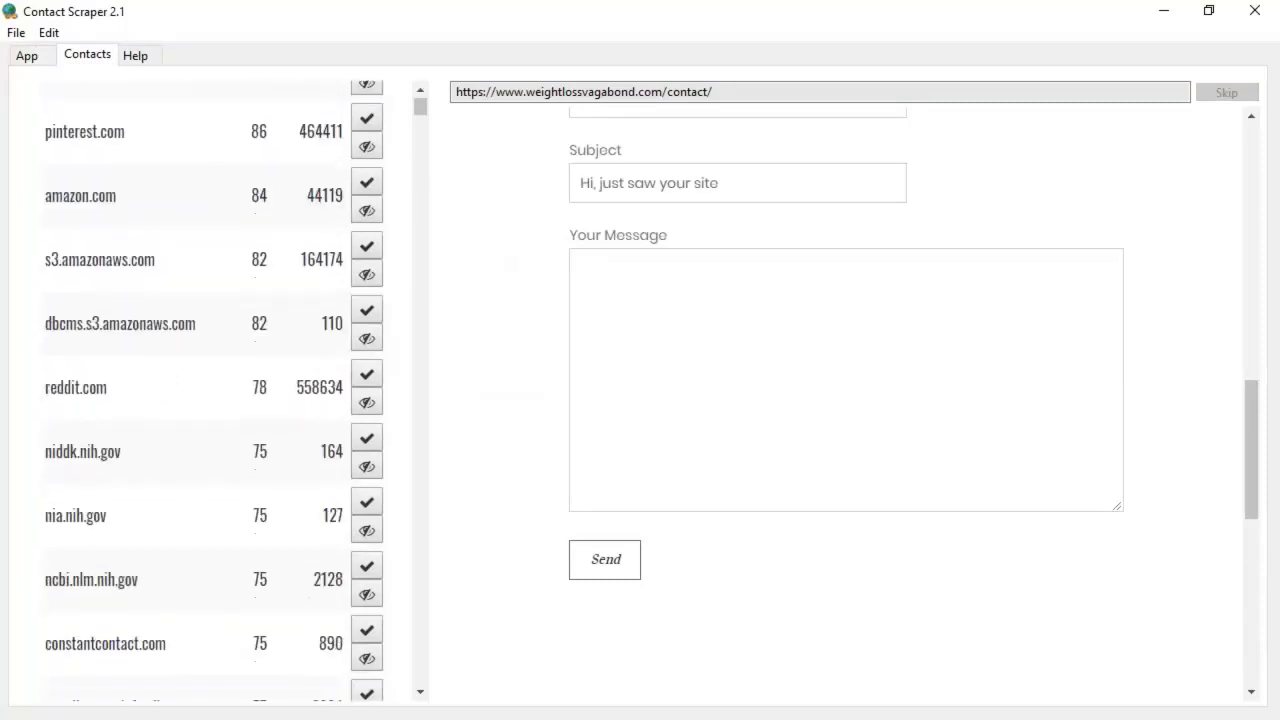
{"action": "scroll", "coordinate": [200, 390], "scroll_direction": "down", "scroll_amount": 3}
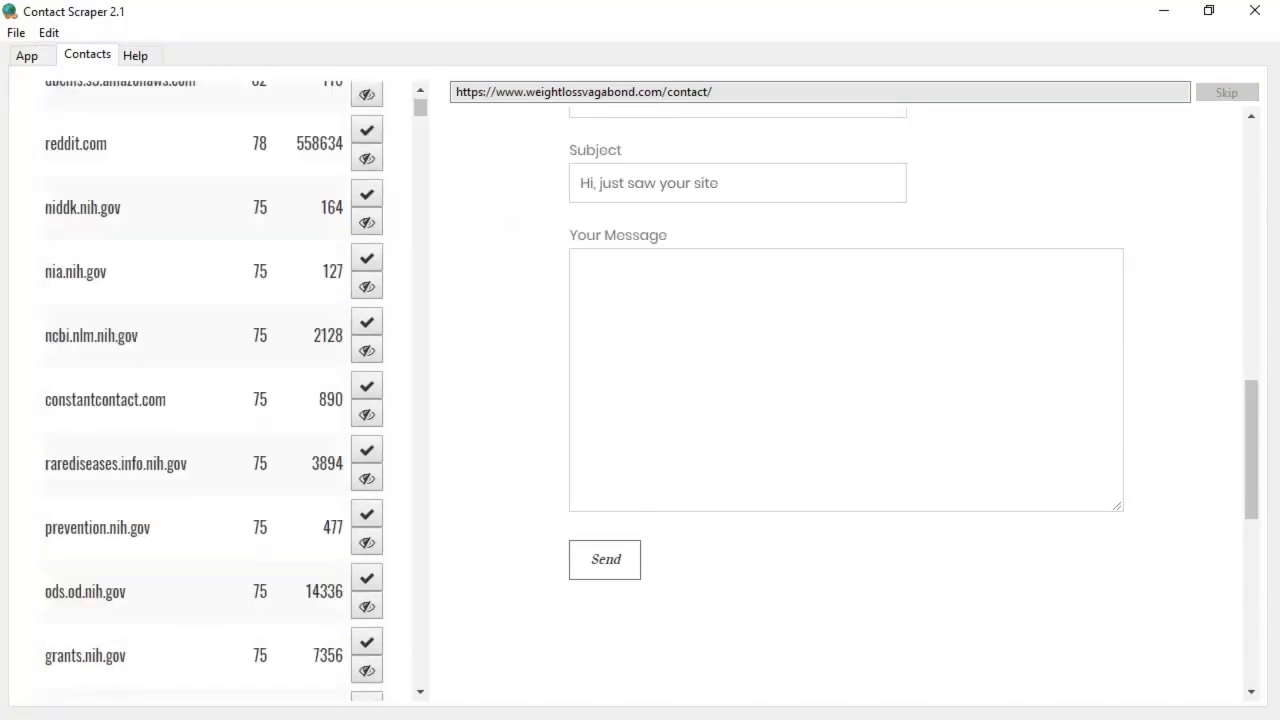
{"action": "scroll", "coordinate": [285, 294], "scroll_direction": "up", "scroll_amount": 6}
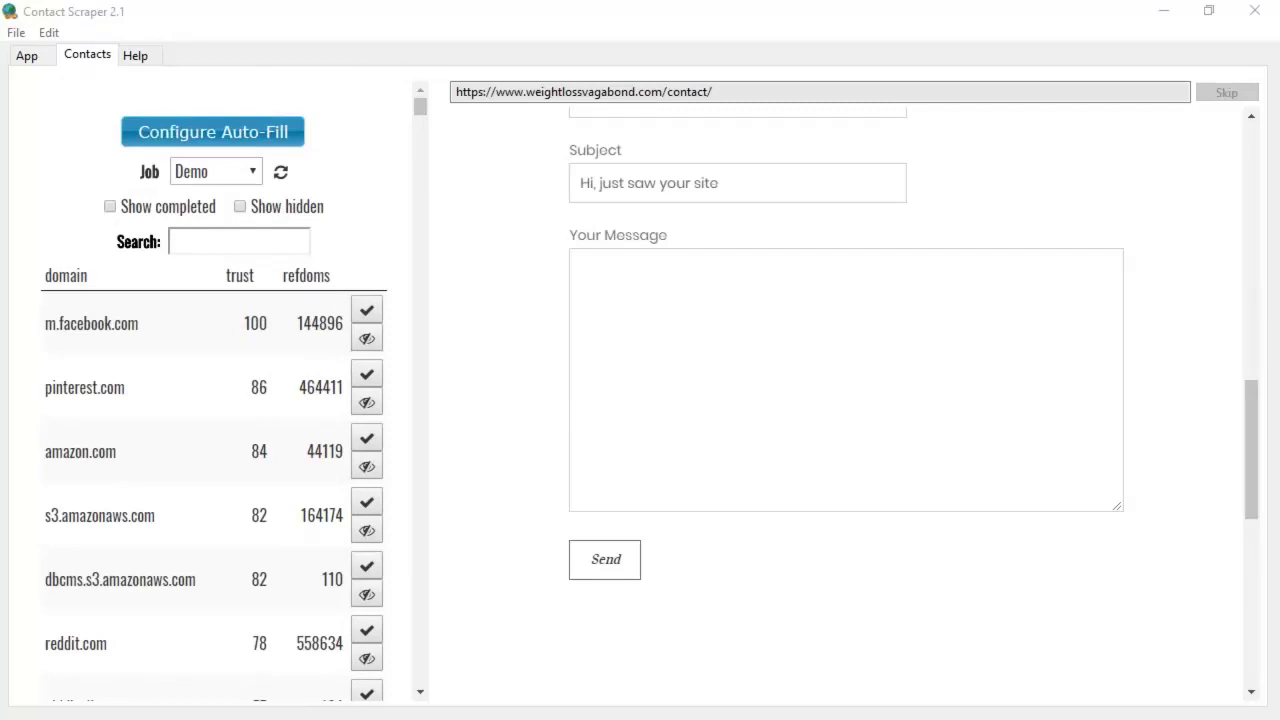
{"action": "scroll", "coordinate": [197, 491], "scroll_direction": "down", "scroll_amount": 3}
{"action": "scroll", "coordinate": [197, 491], "scroll_direction": "up", "scroll_amount": 3}
{"action": "left_click", "coordinate": [239, 250]}
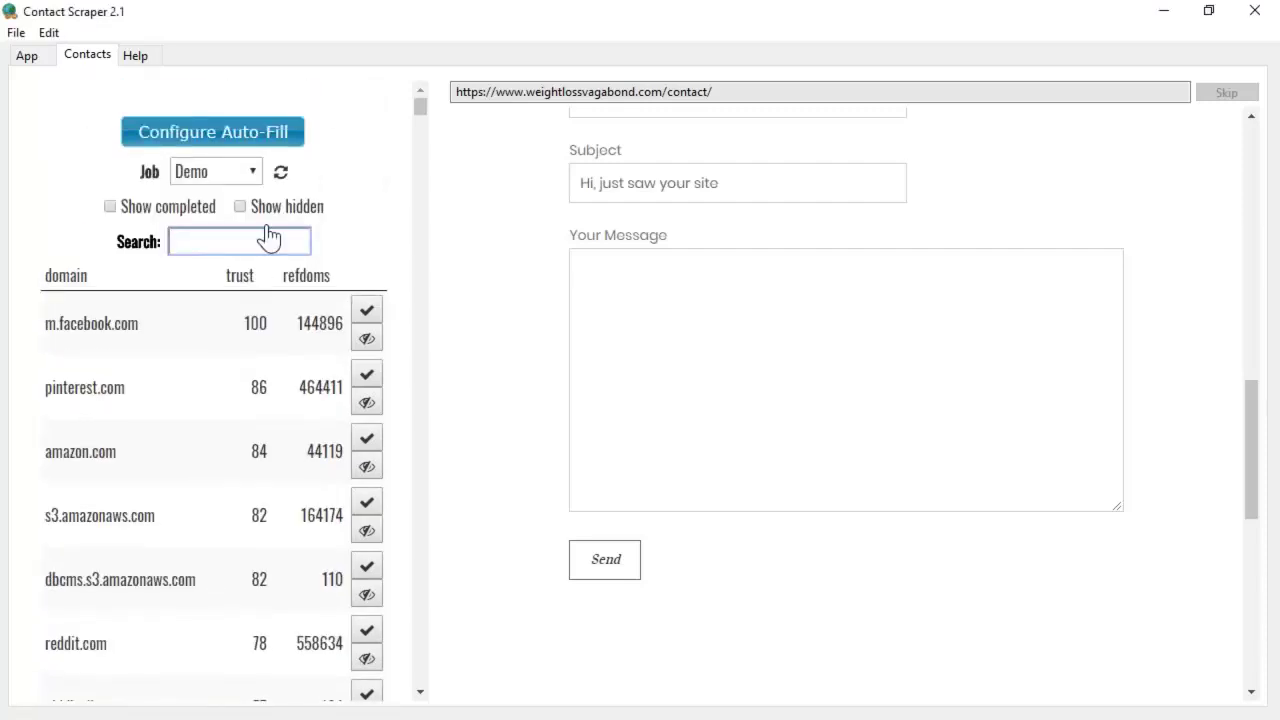
{"action": "type", "text": ".com"}
{"action": "double_click", "coordinate": [248, 242]}
{"action": "type", "text": ".net"}
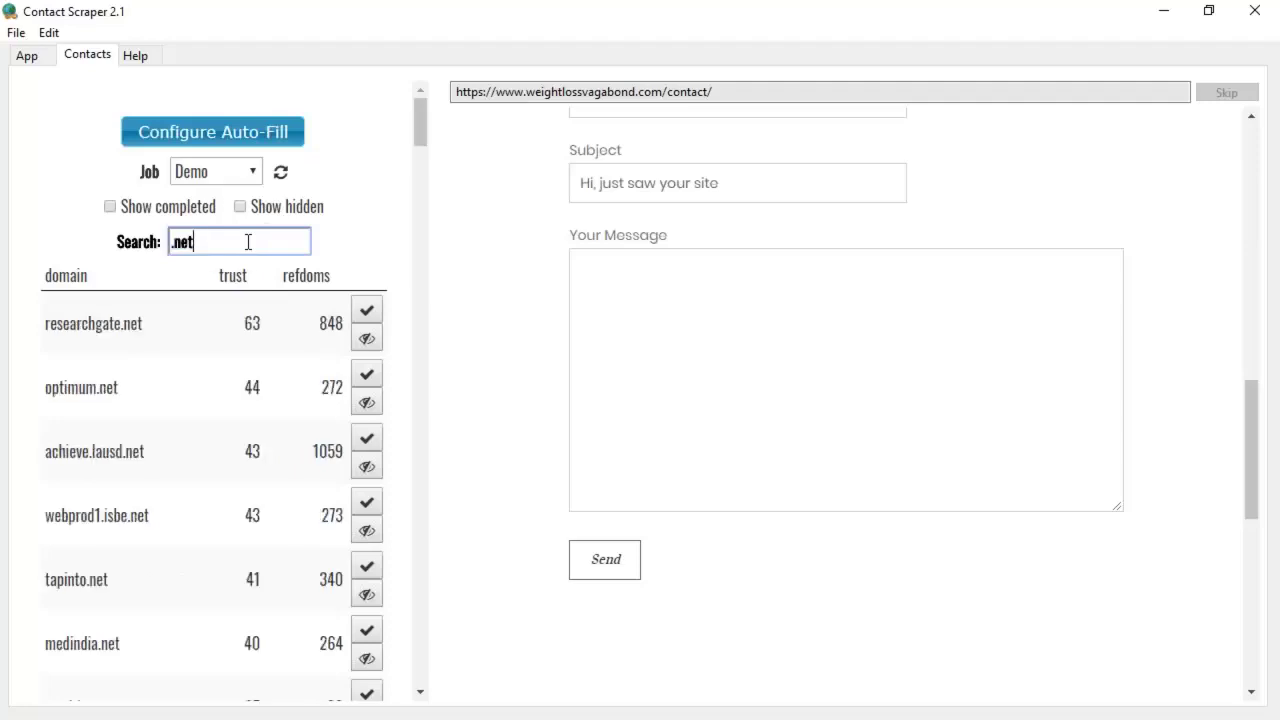
{"action": "double_click", "coordinate": [248, 242]}
{"action": "type", "text": ".co.uk"}
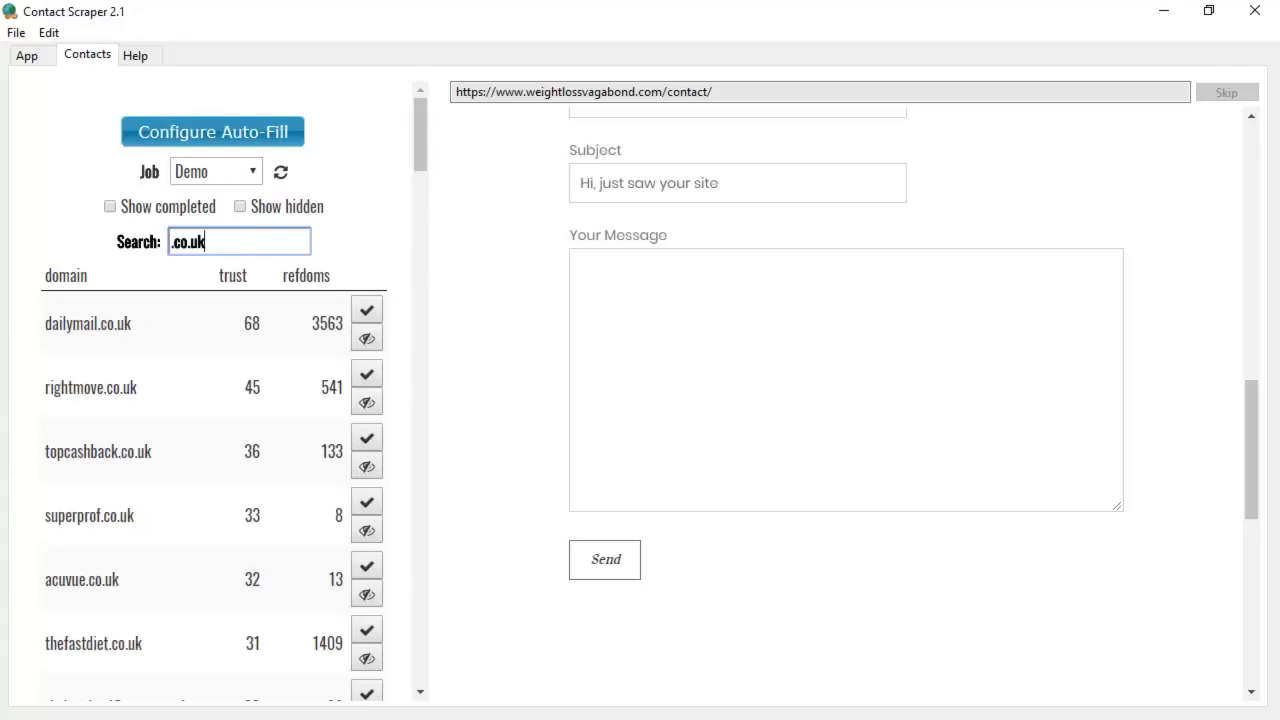
{"action": "key", "text": "alt+Tab"}
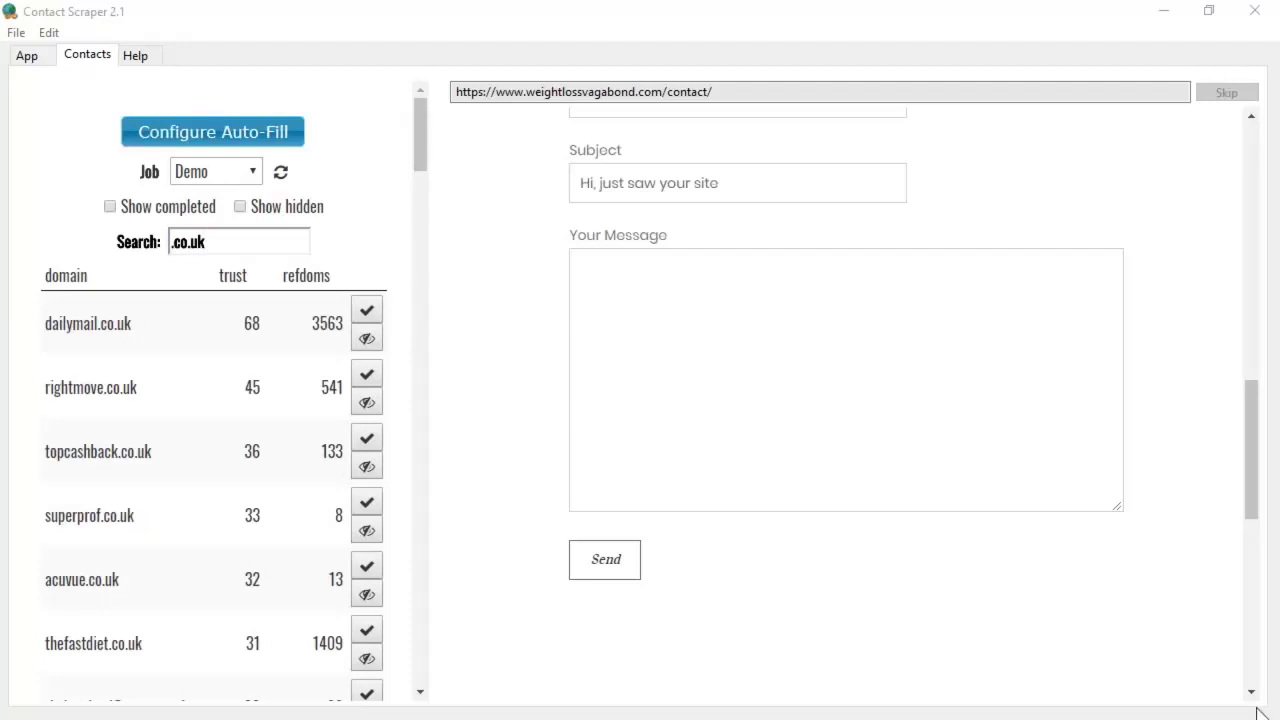
{"action": "left_click", "coordinate": [291, 348]}
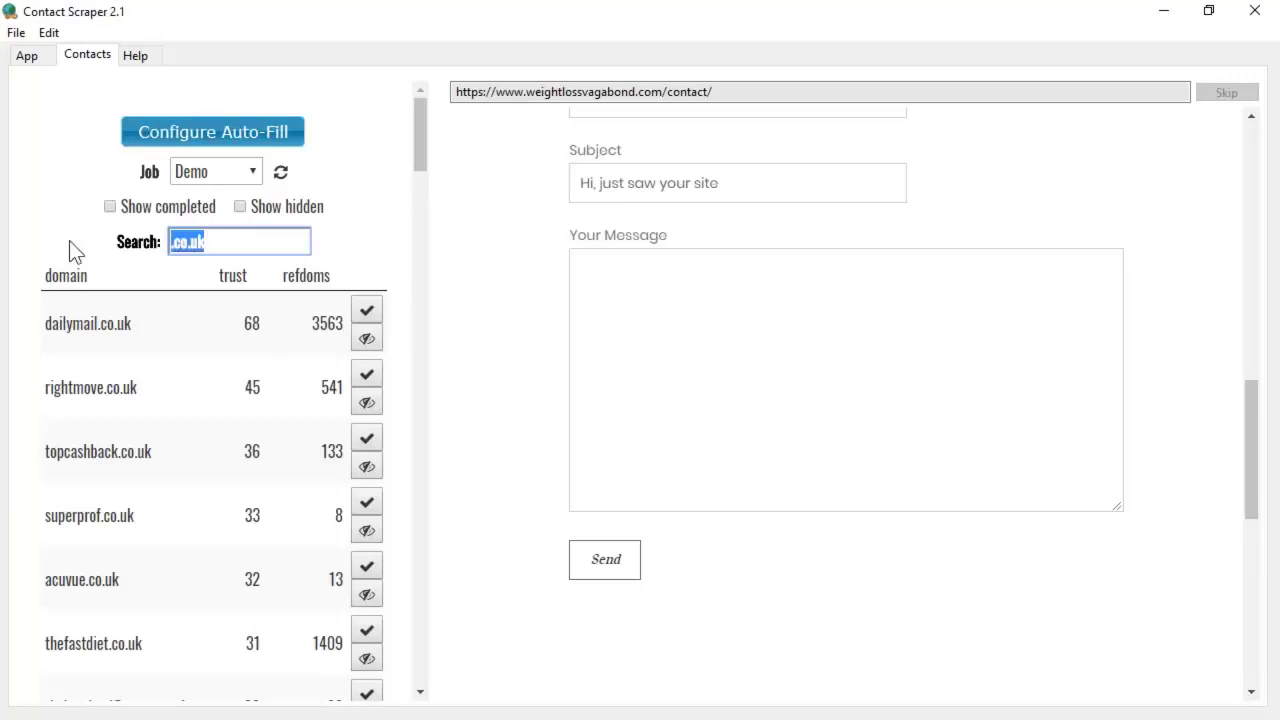
{"action": "type", "text": ".com"}
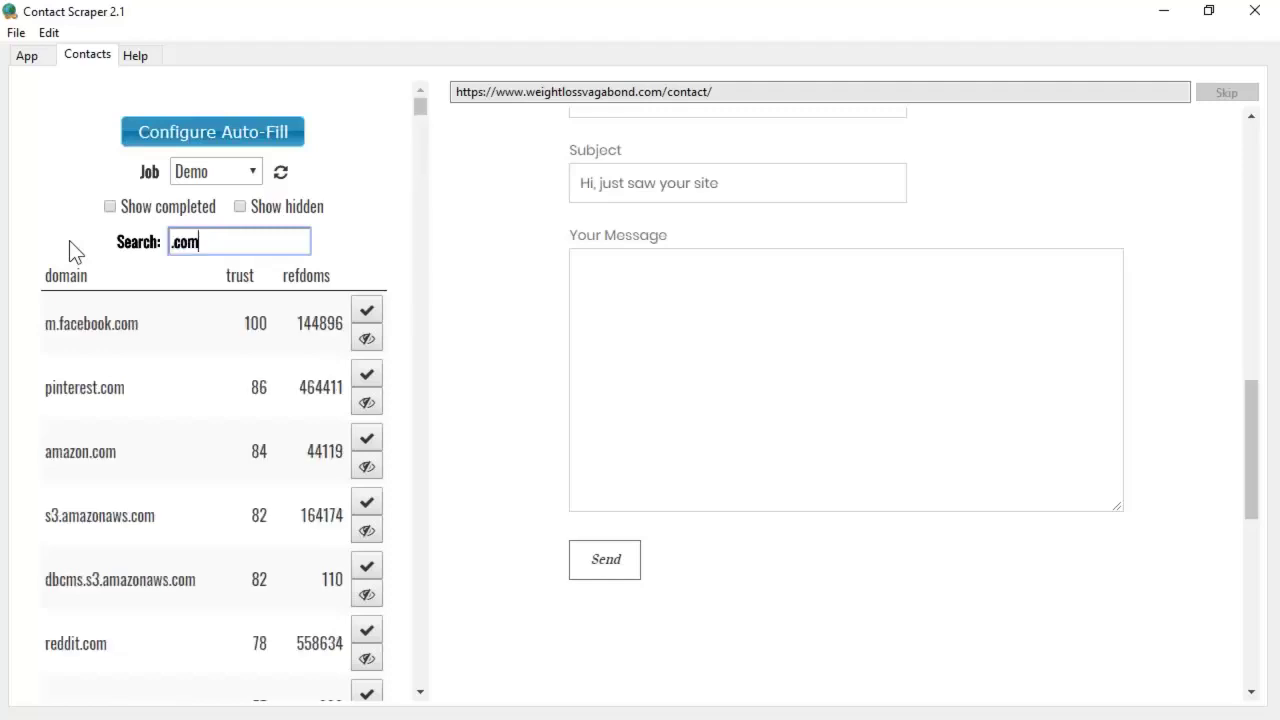
{"action": "key", "text": "ctrl+a"}
{"action": "type", "text": ".info"}
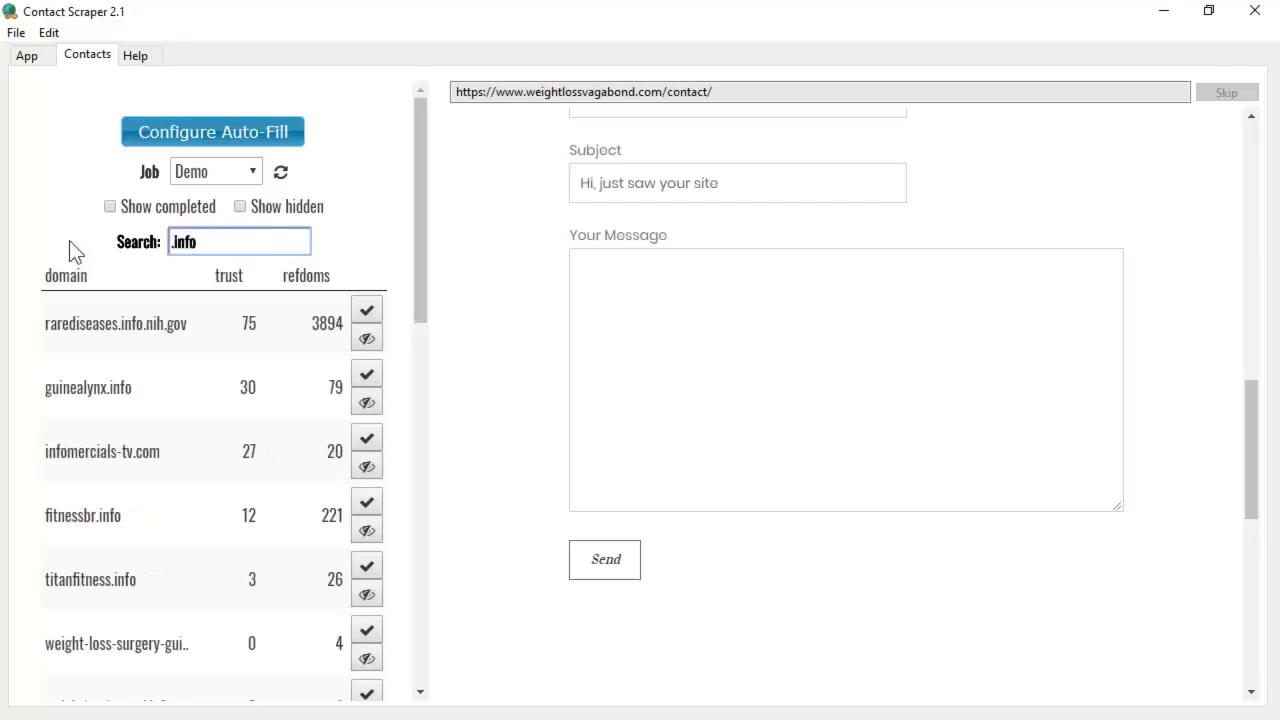
{"action": "key", "text": "ctrl+a"}
{"action": "type", "text": ".co.uk"}
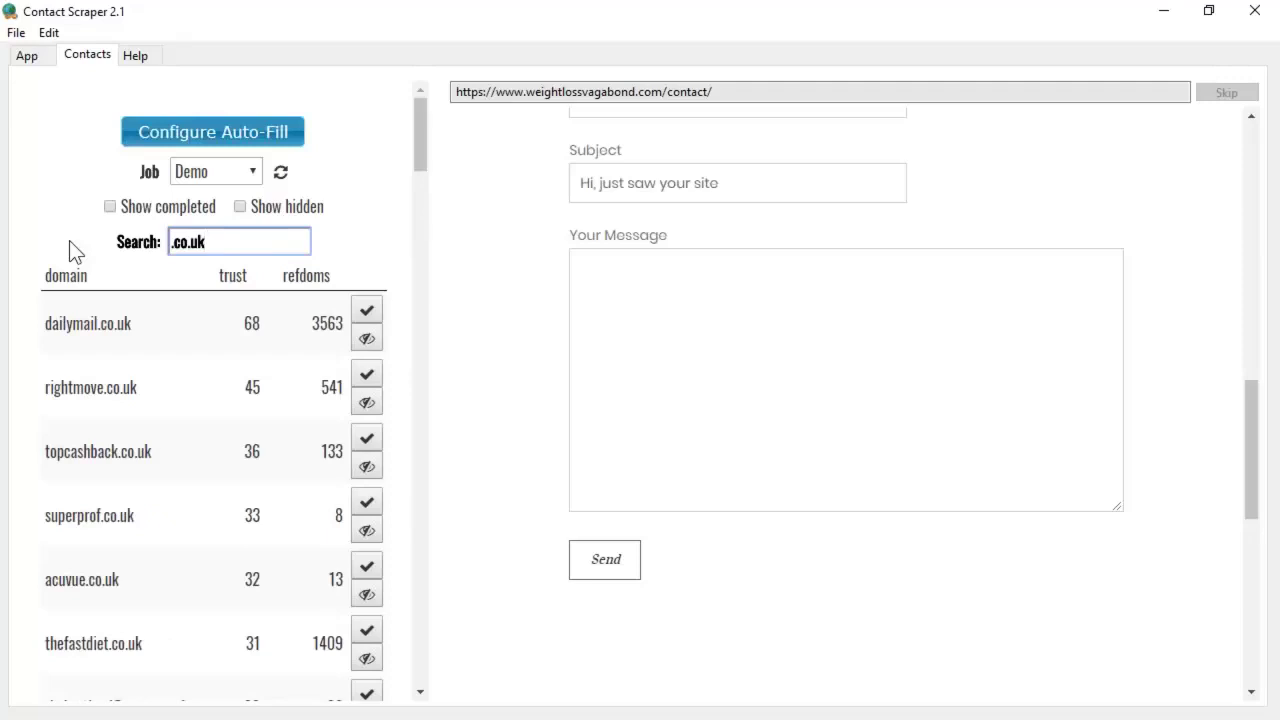
{"action": "key", "text": "ctrl+a"}
{"action": "type", "text": "weight"}
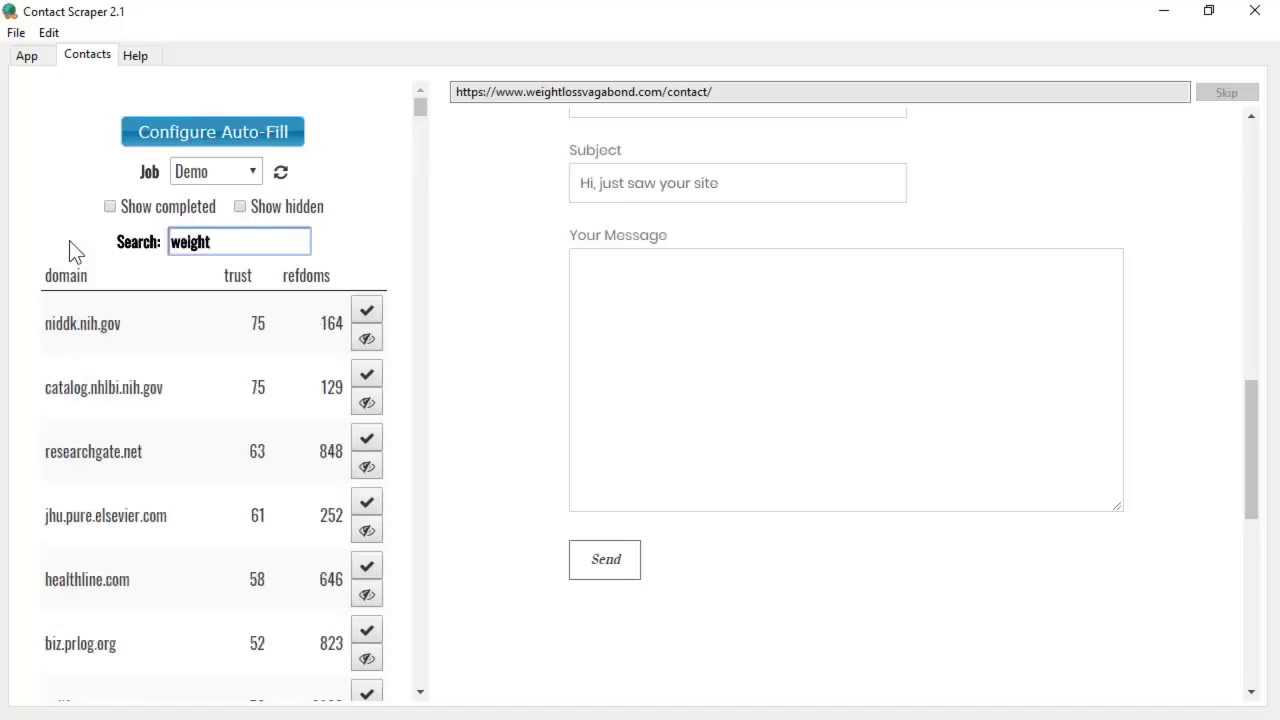
{"action": "scroll", "coordinate": [231, 550], "scroll_direction": "down", "scroll_amount": 2}
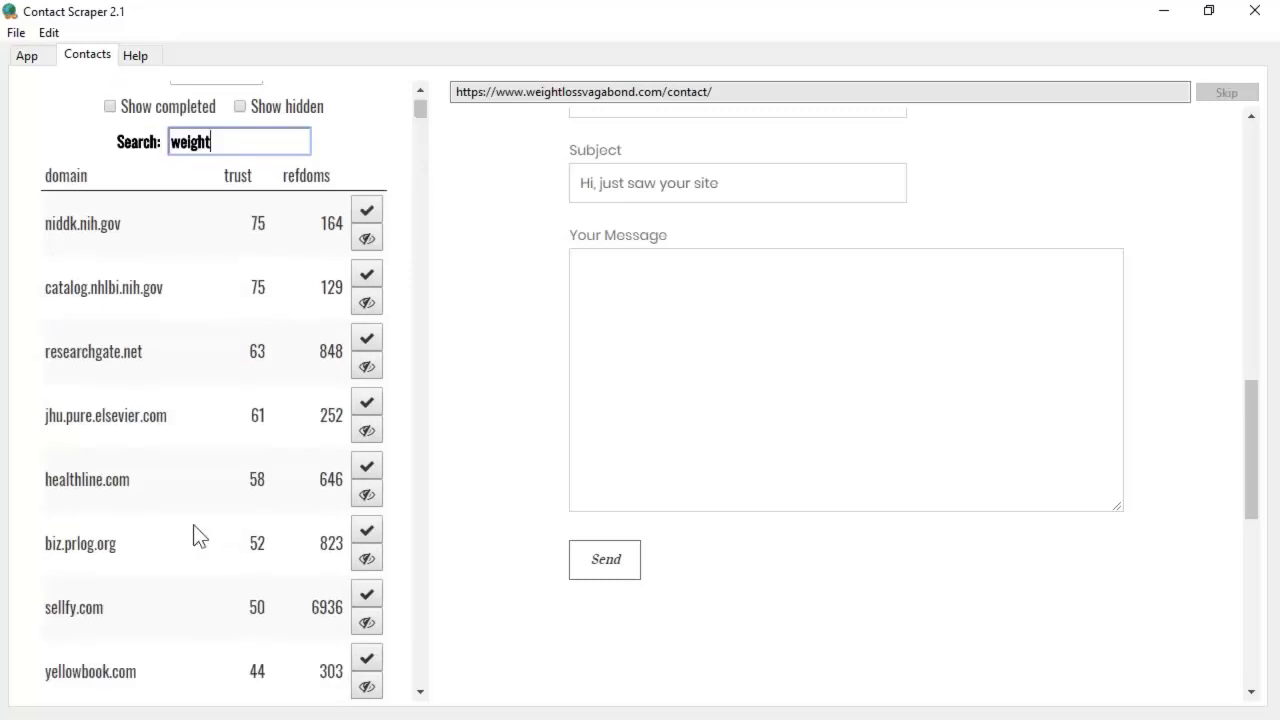
{"action": "scroll", "coordinate": [193, 500], "scroll_direction": "down", "scroll_amount": 4}
{"action": "scroll", "coordinate": [215, 340], "scroll_direction": "up", "scroll_amount": 6}
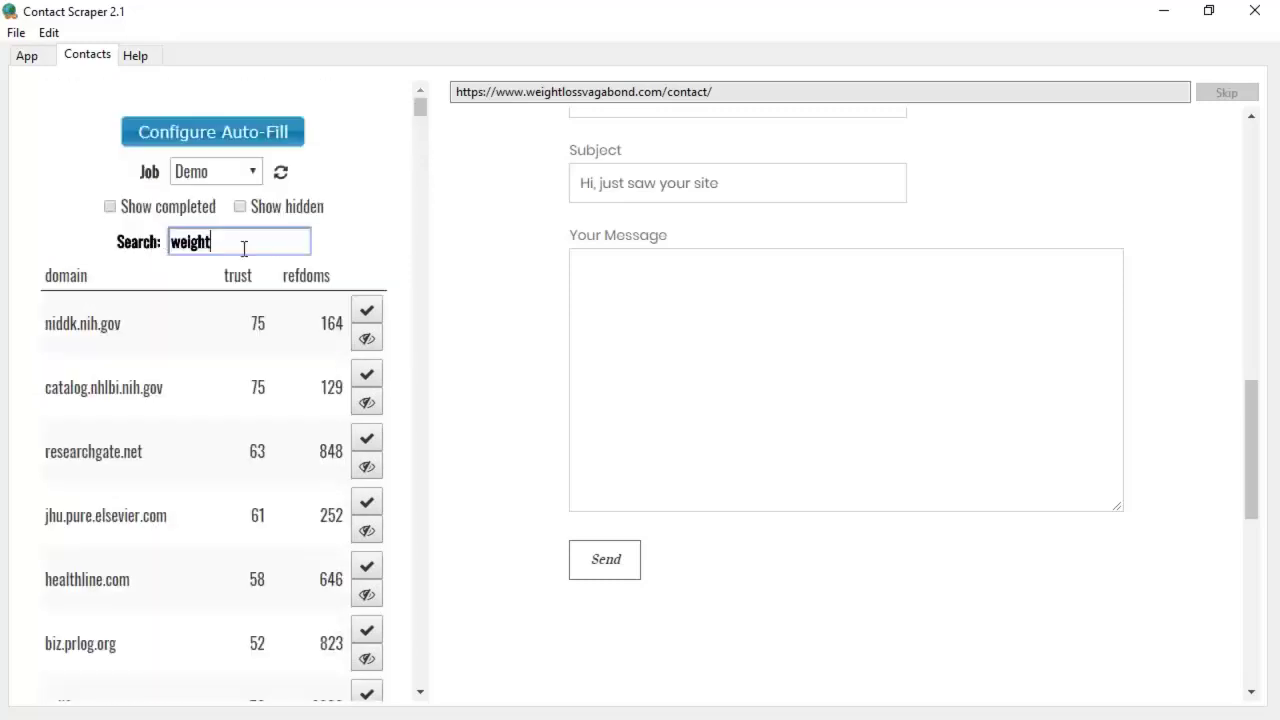
{"action": "double_click", "coordinate": [244, 249]}
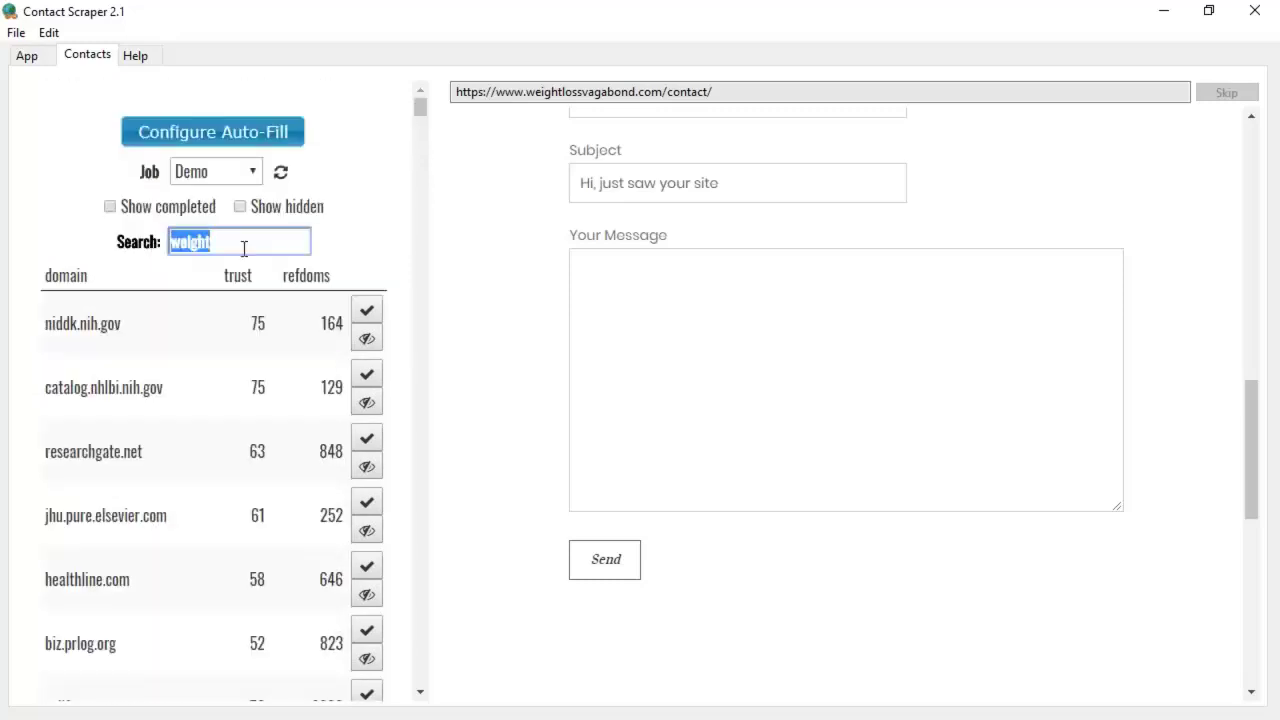
Clear the search filter, show hidden rather than completed sites, then go to Add Job.
{"action": "key", "text": "BackSpace"}
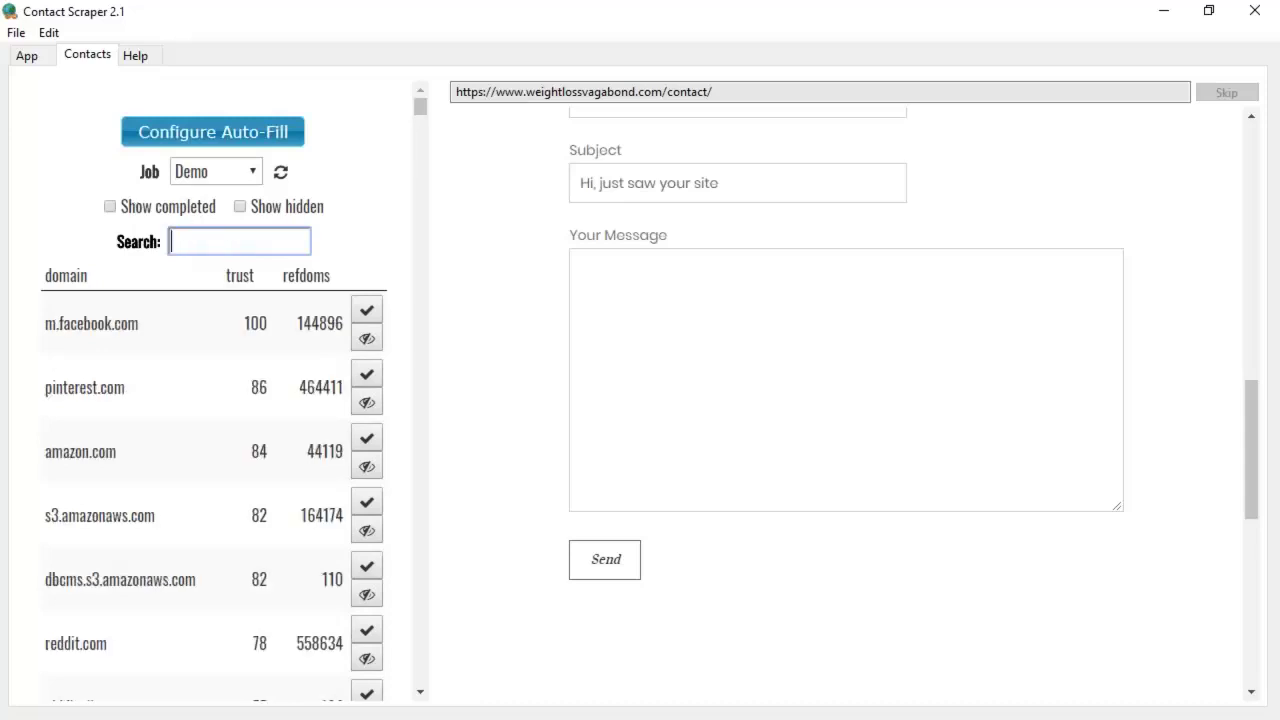
{"action": "left_click", "coordinate": [111, 207]}
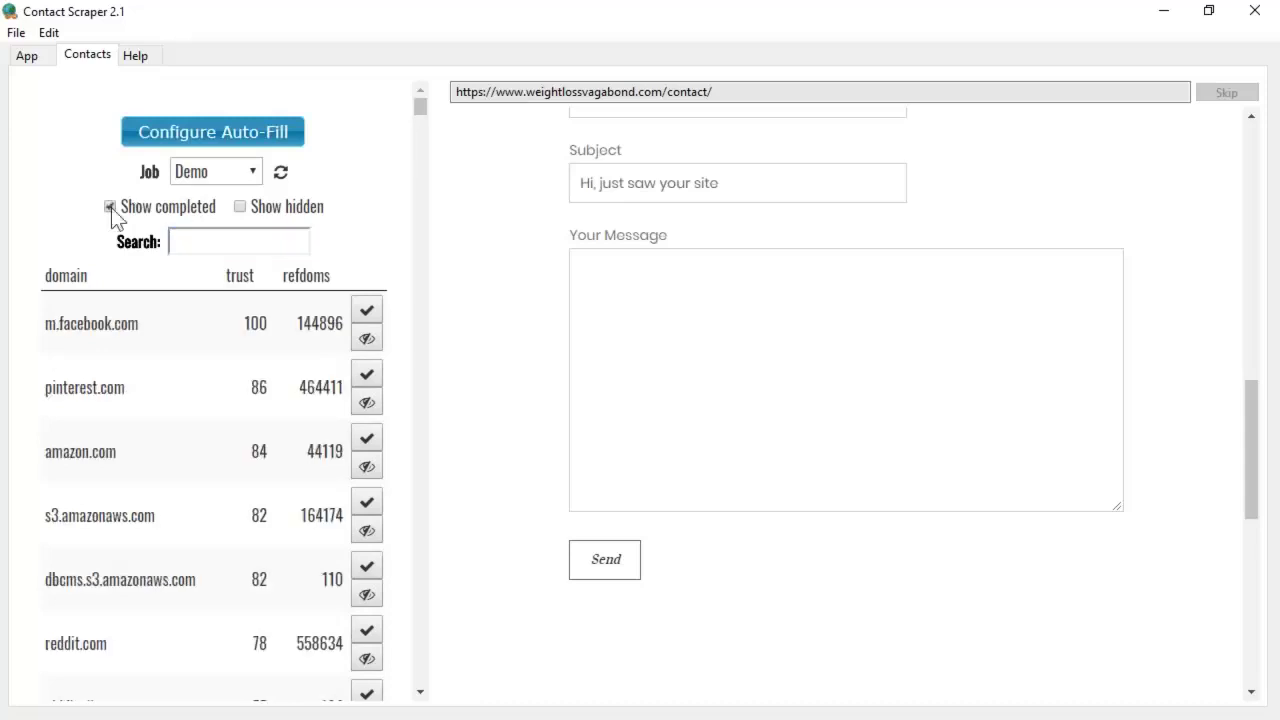
{"action": "left_click", "coordinate": [240, 206]}
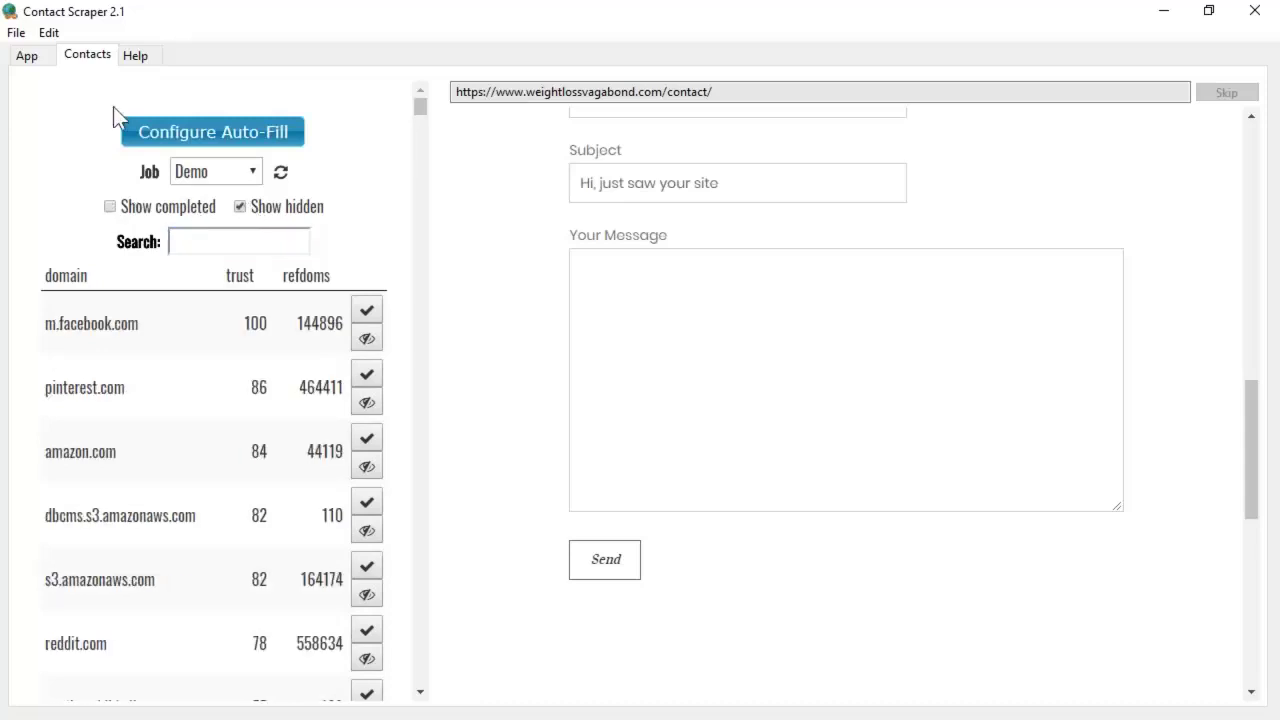
{"action": "left_click", "coordinate": [27, 56]}
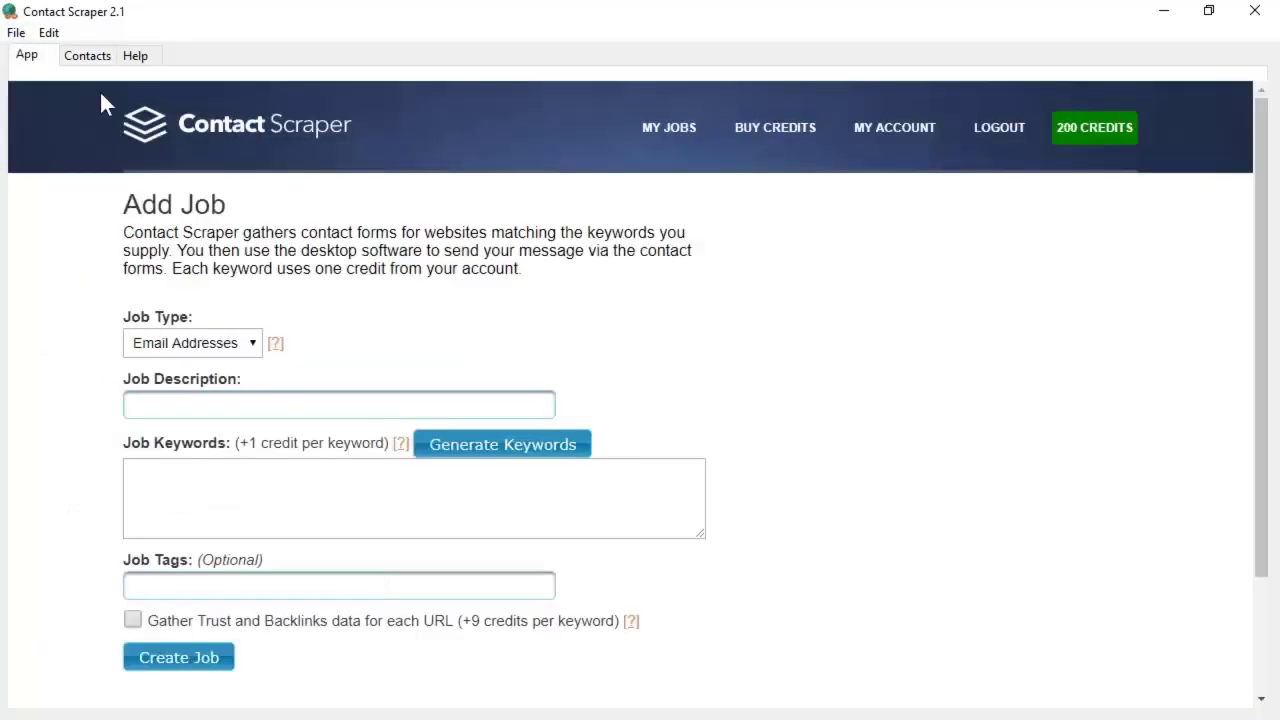